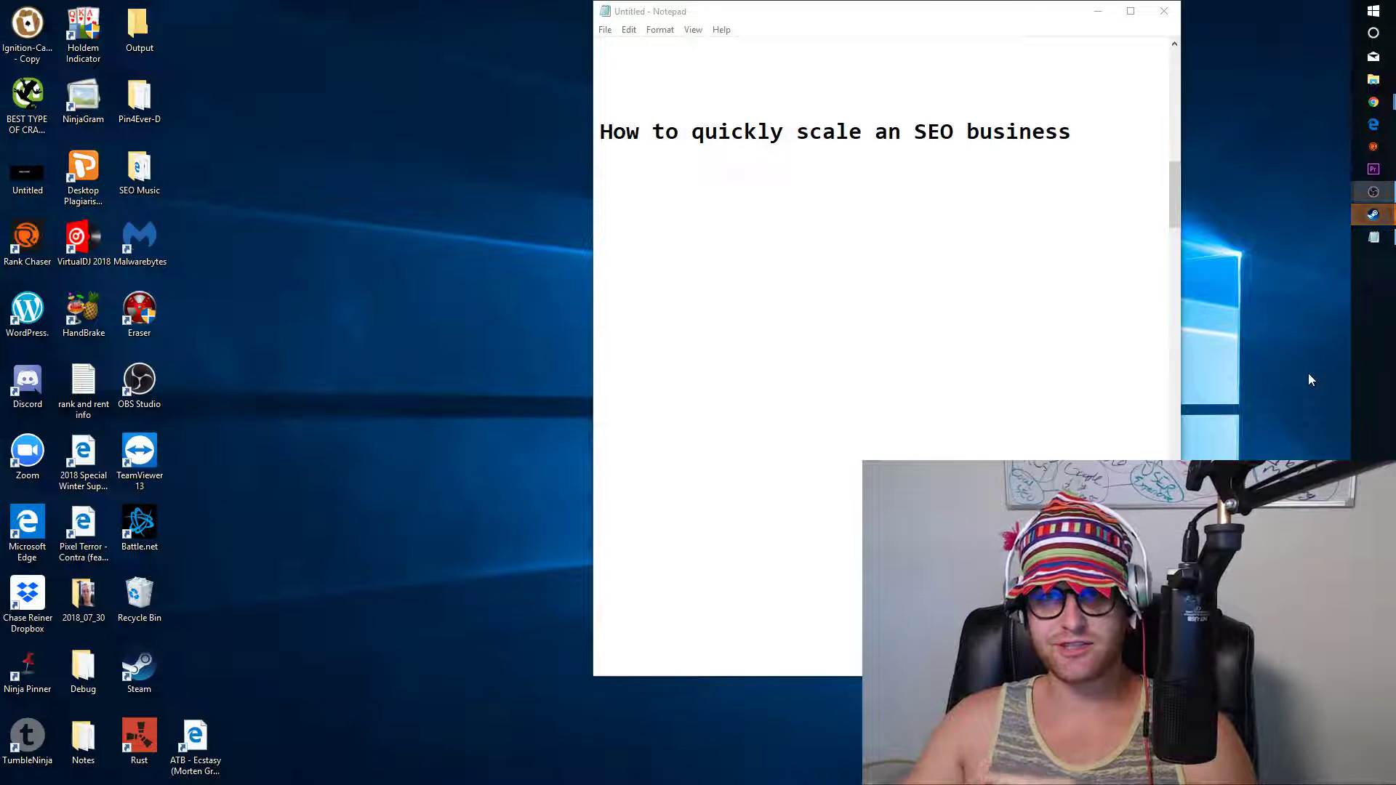
# - Minimize the Notepad outline so the desktop is visible
pyautogui.click(1095, 9)
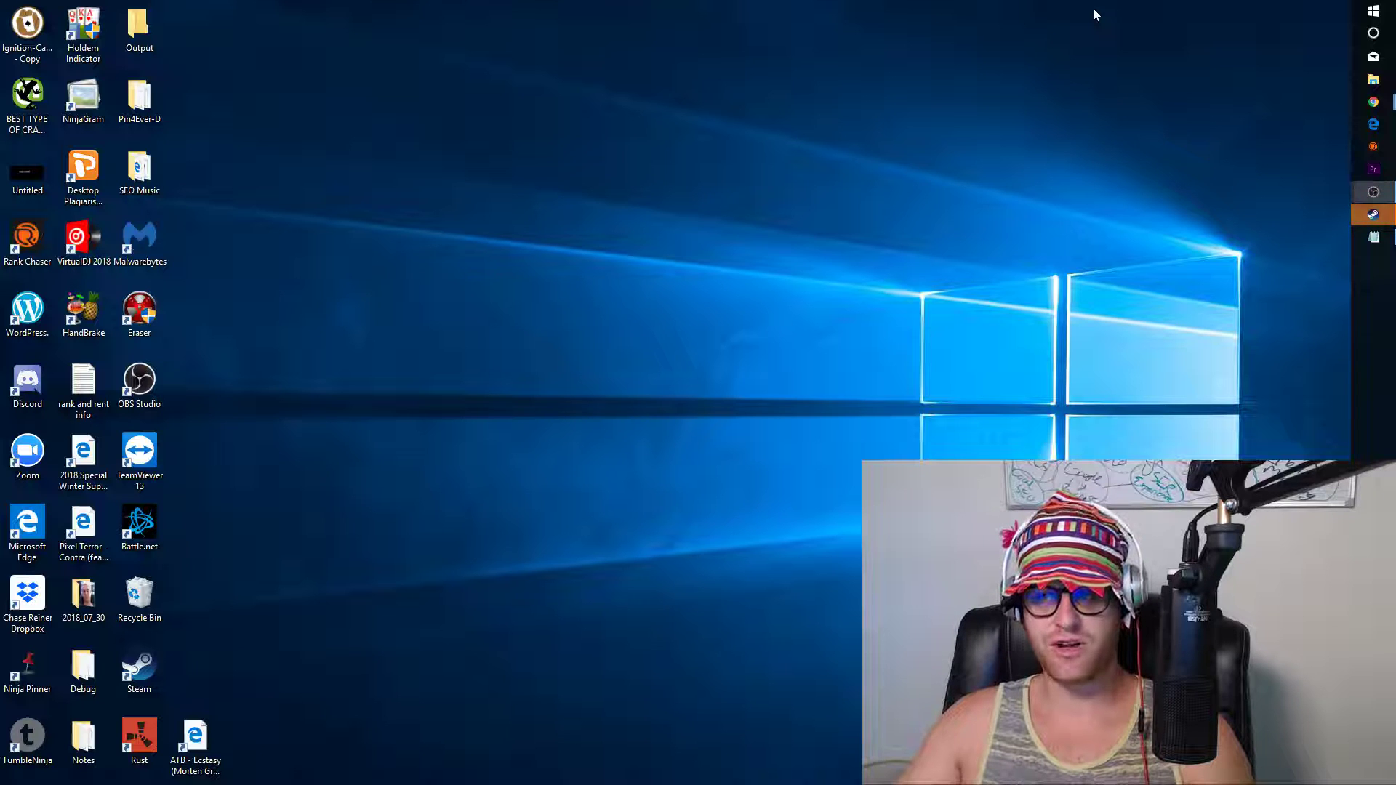
# - Return to Notepad and add five empty '*' bullet lines under the title
pyautogui.hotkey('alt', 'Tab')
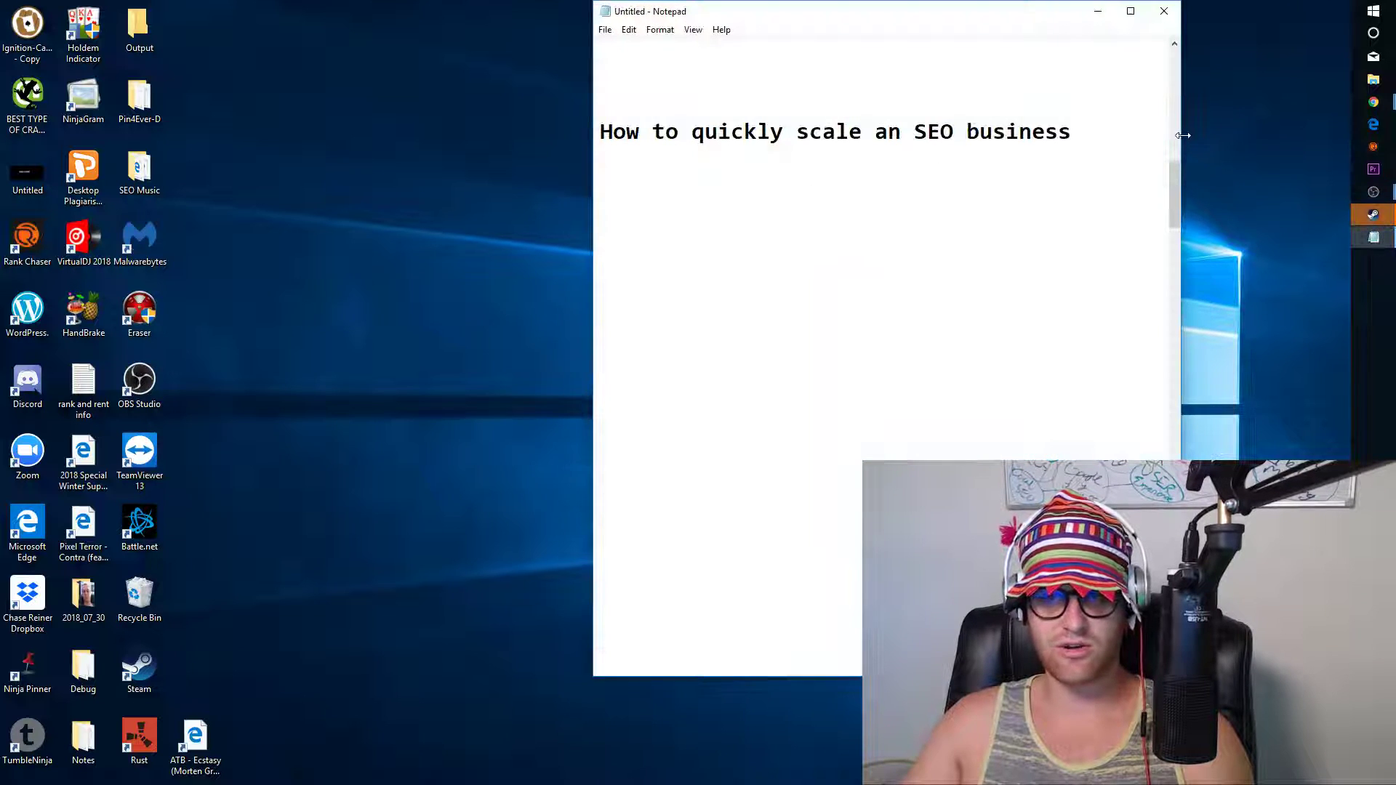
pyautogui.press('Return')
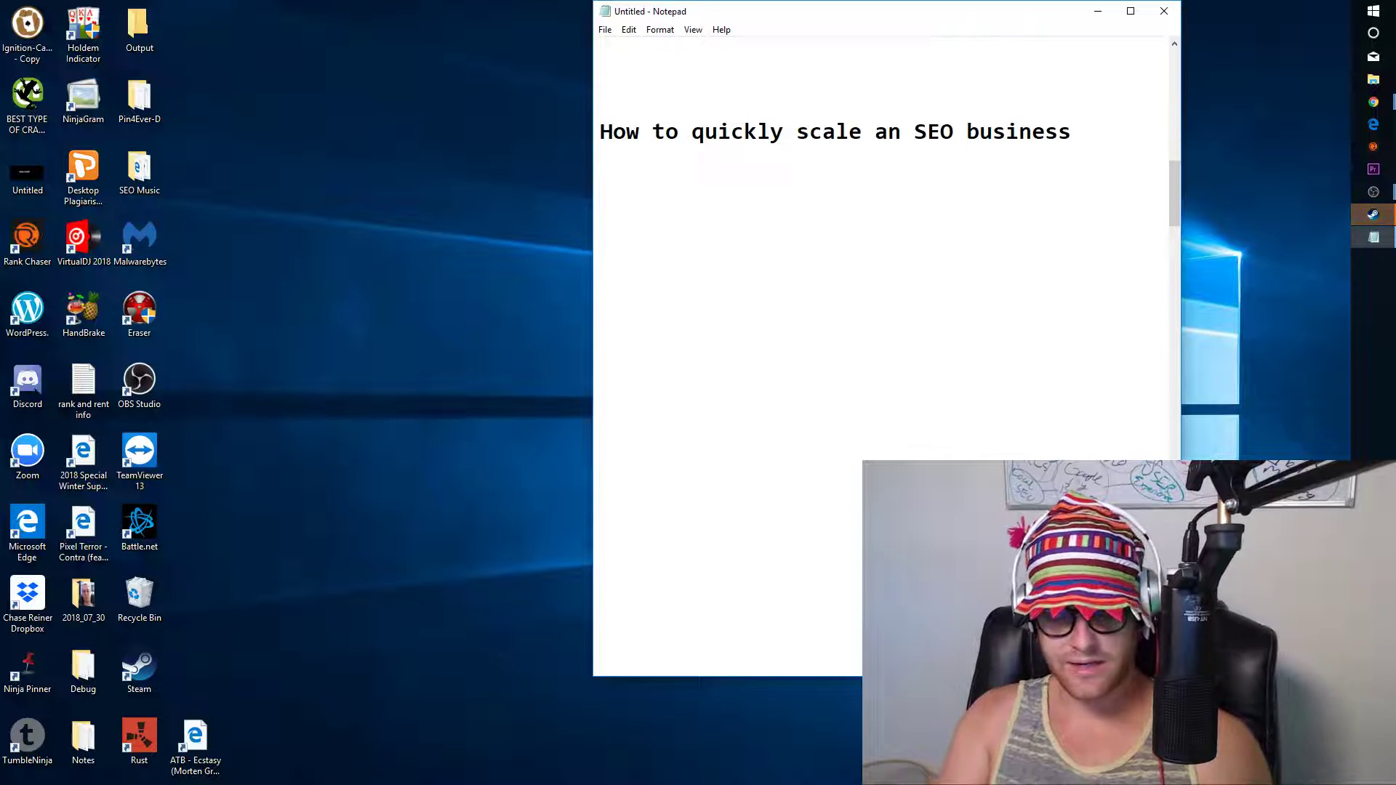
pyautogui.write('*')
pyautogui.press('Return')
pyautogui.write('*')
pyautogui.press('Return')
pyautogui.write('8')
pyautogui.press('BackSpace')
pyautogui.write('*')
pyautogui.press('Return')
pyautogui.write('*')
pyautogui.press('Return')
pyautogui.write('*')
# - Insert a blank line under the title and type 'How are you getting clients' as the first bullet
pyautogui.press('Up')
pyautogui.press('Up')
pyautogui.press('Up')
pyautogui.press('Up')
pyautogui.press('Up')
pyautogui.press('Down')
pyautogui.press('Home')
pyautogui.press('Return')
pyautogui.press('End')
pyautogui.write('How are yoiu')
pyautogui.press('BackSpace')
pyautogui.press('BackSpace')
pyautogui.press('BackSpace')
pyautogui.write('u getting ')
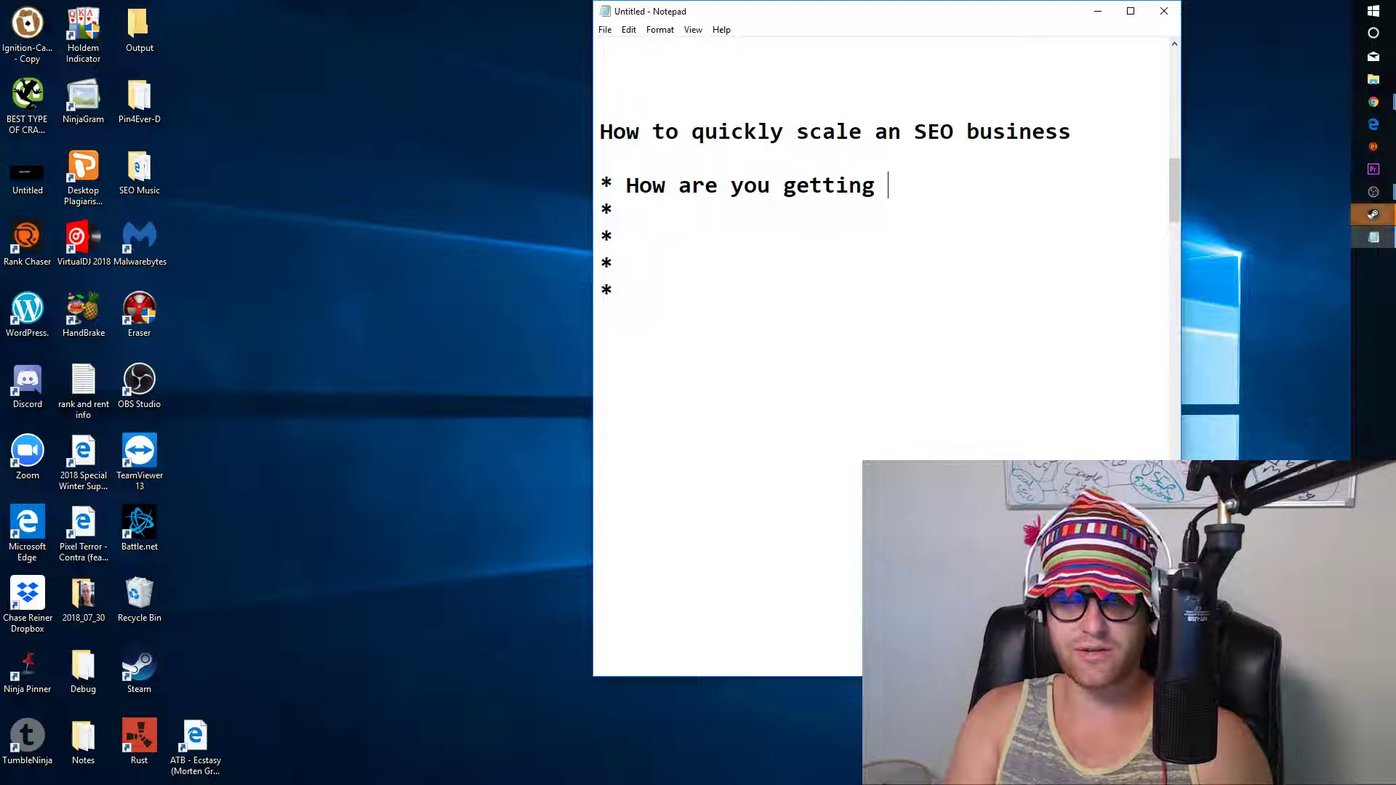
pyautogui.write('clients')
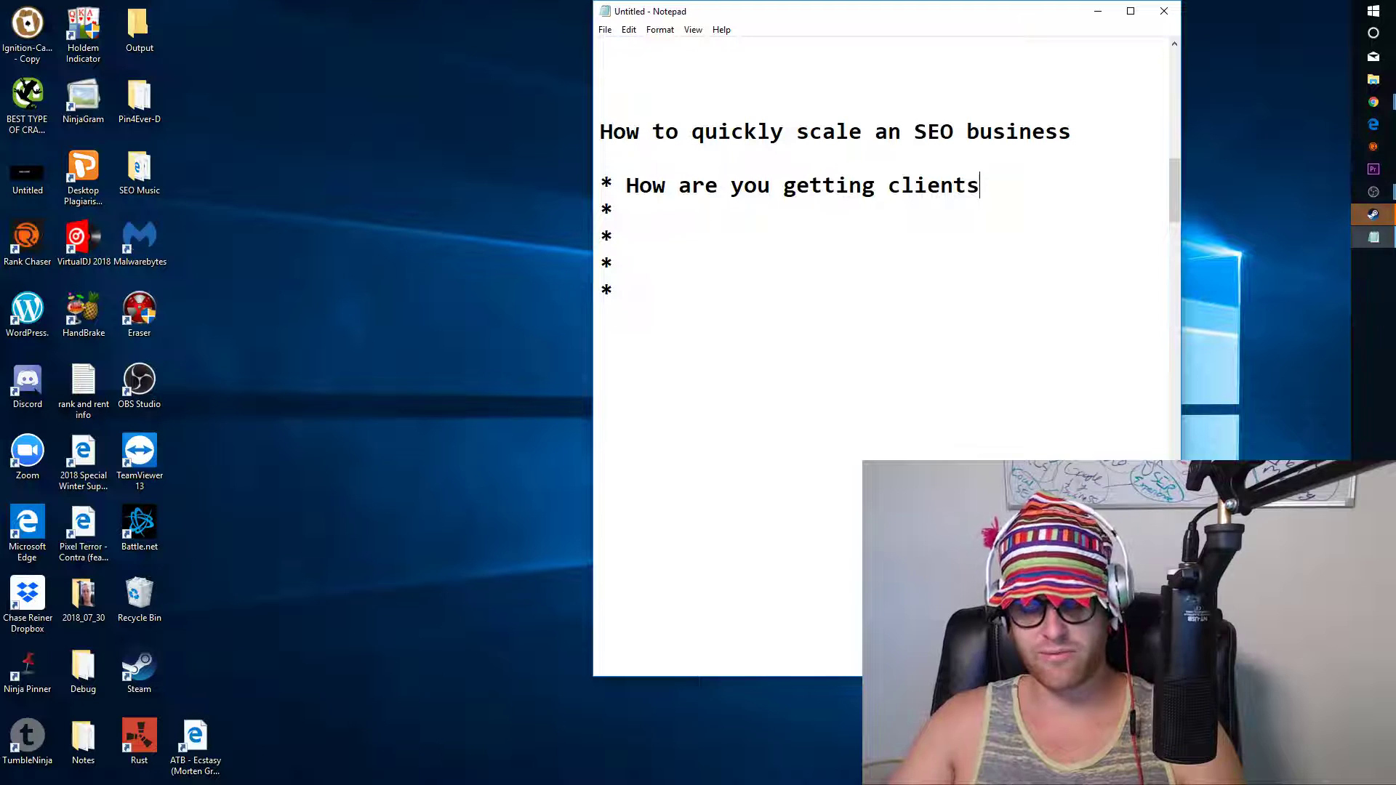
pyautogui.press('Down')
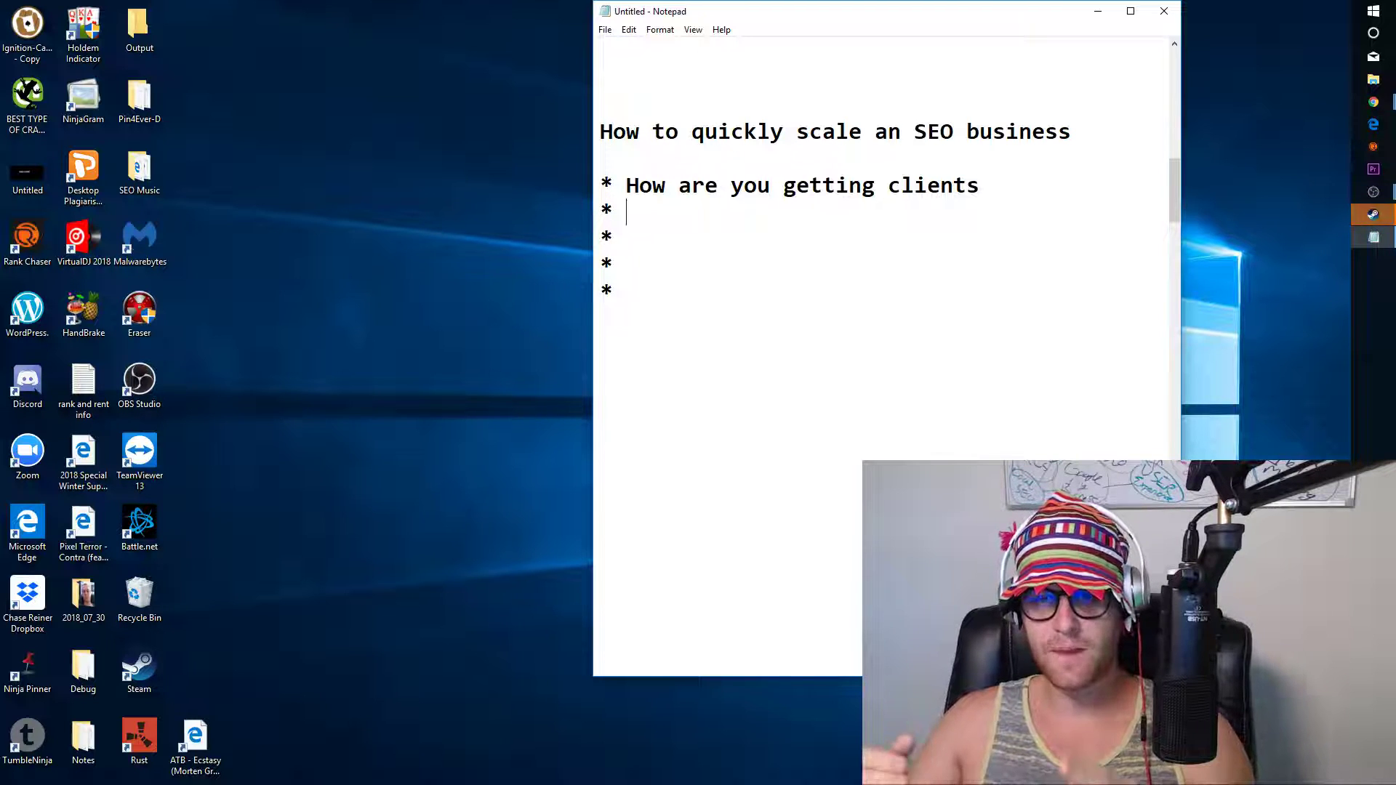
pyautogui.write('How are you selling client')
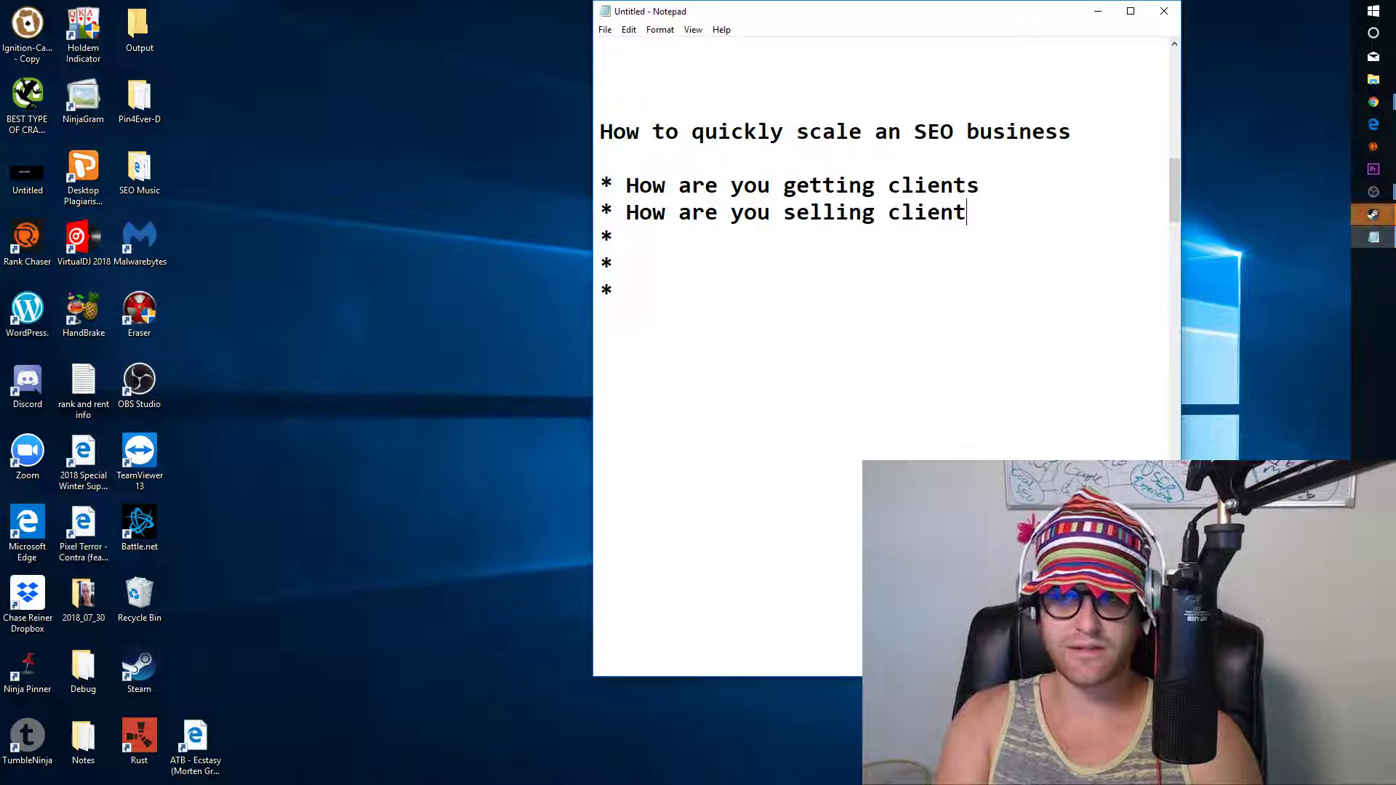
# - Type 'How are you selling clients' on the second bullet, correcting typos
pyautogui.write('s')
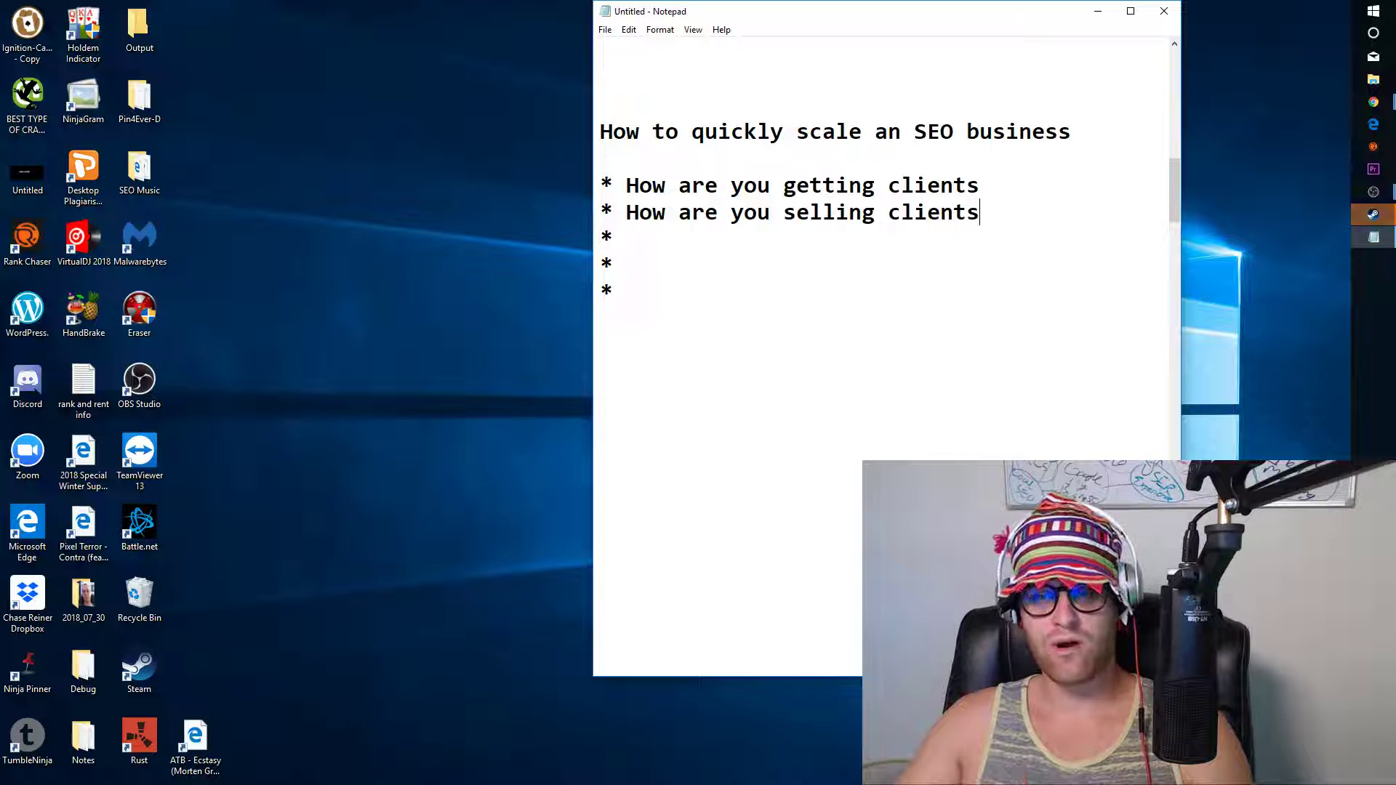
# - Add an extra empty '*' bullet at the bottom of the list, then return to the third bullet line
pyautogui.press('Down')
pyautogui.press('Down')
pyautogui.press('Down')
pyautogui.press('Down')
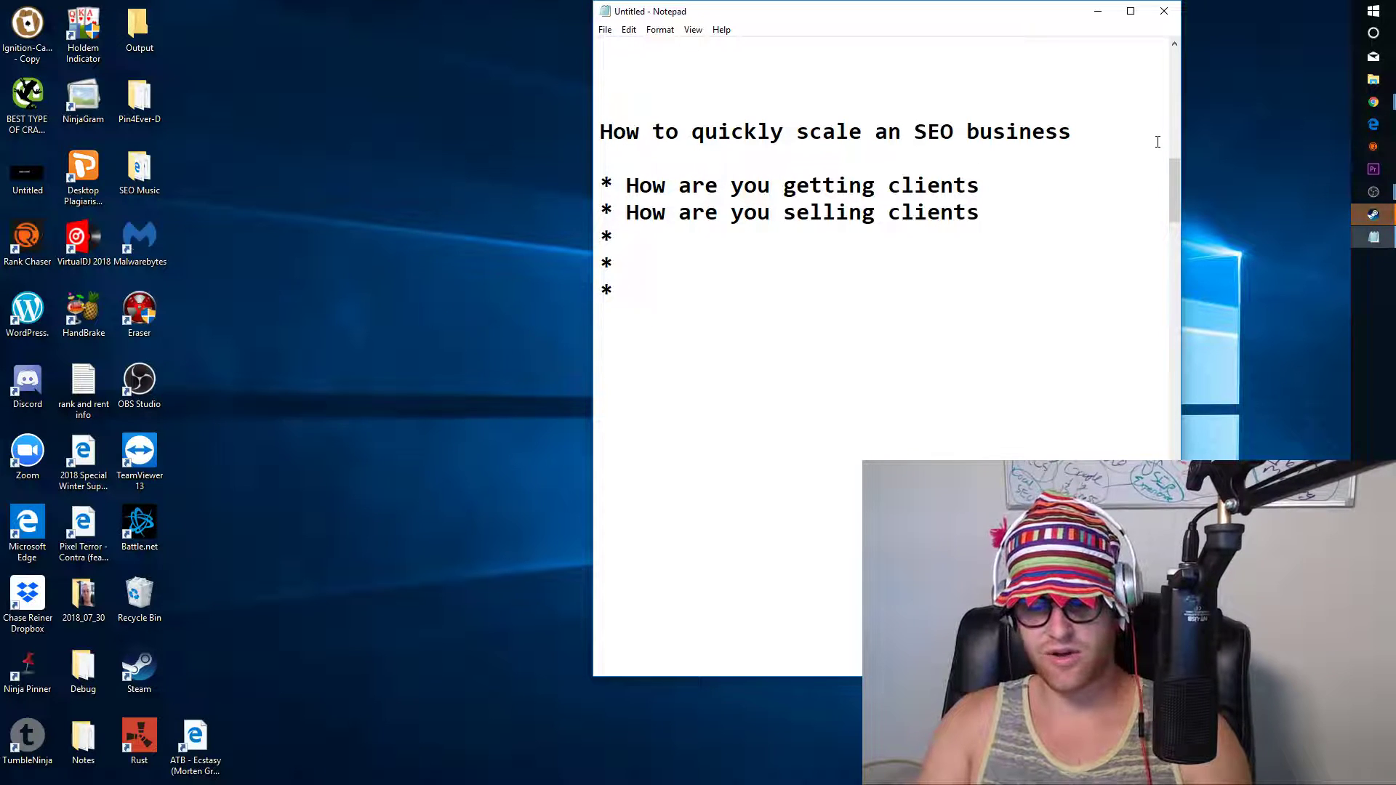
pyautogui.write('*')
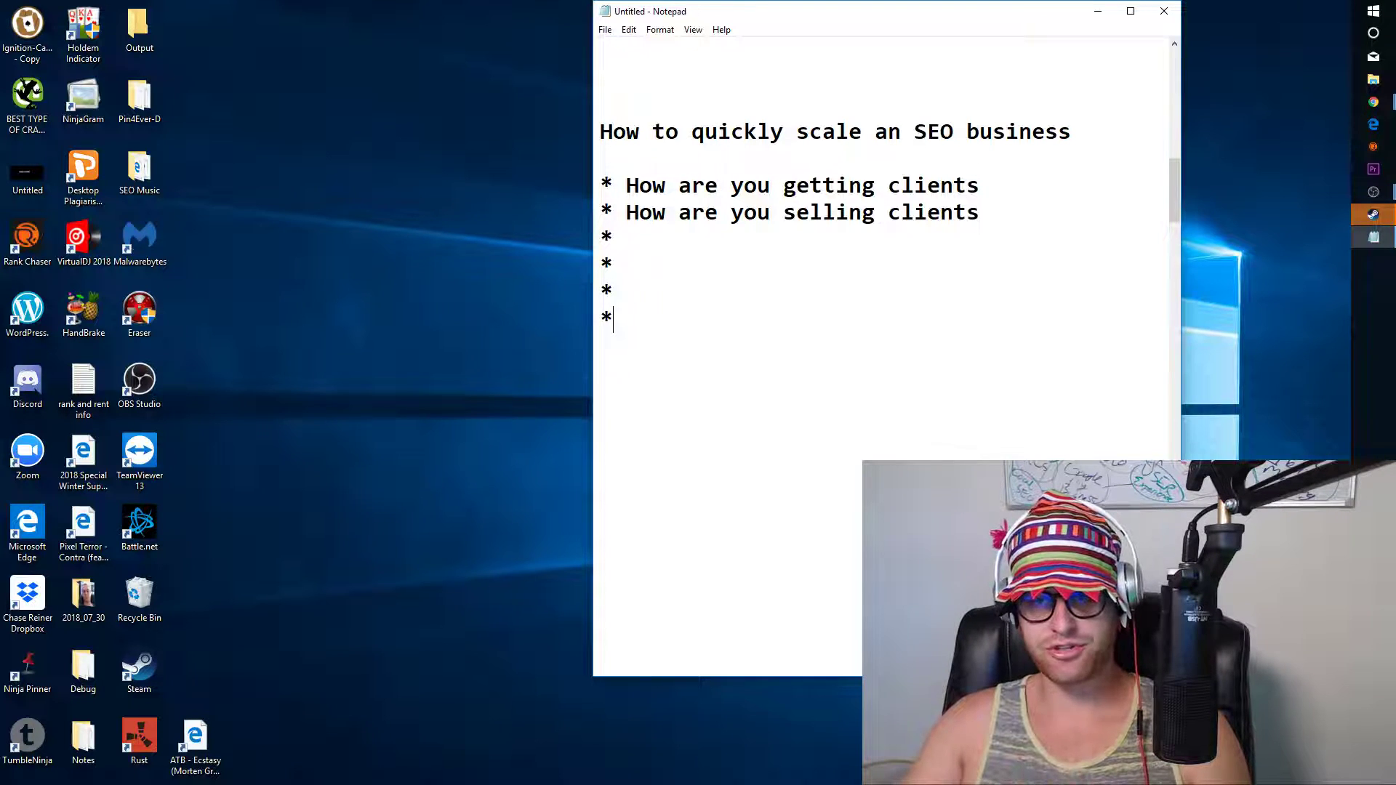
pyautogui.press('Up')
pyautogui.press('Up')
pyautogui.press('Up')
pyautogui.press('Up')
pyautogui.press('Up')
pyautogui.press('Down')
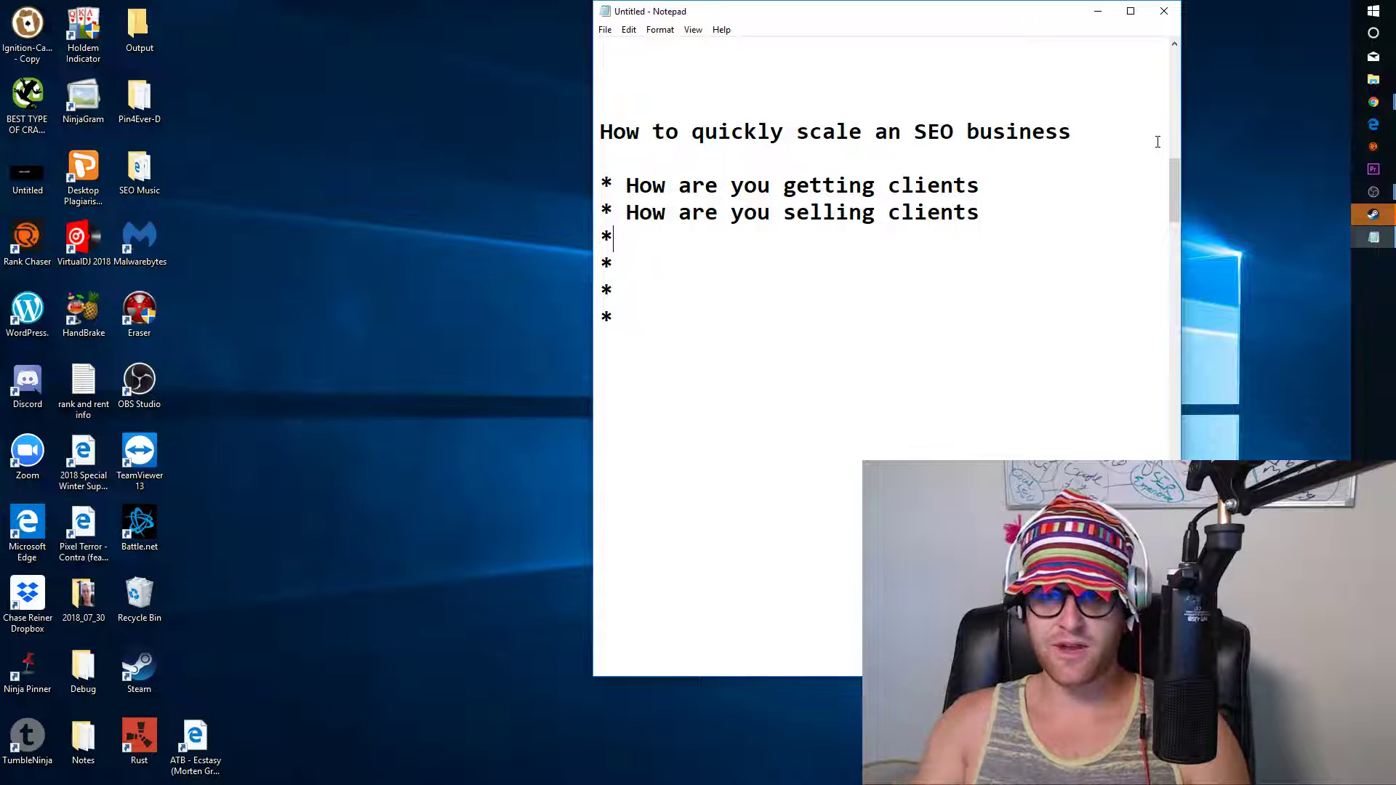
# - Type 'How are intaking clients' after the third asterisk
pyautogui.write('How are int')
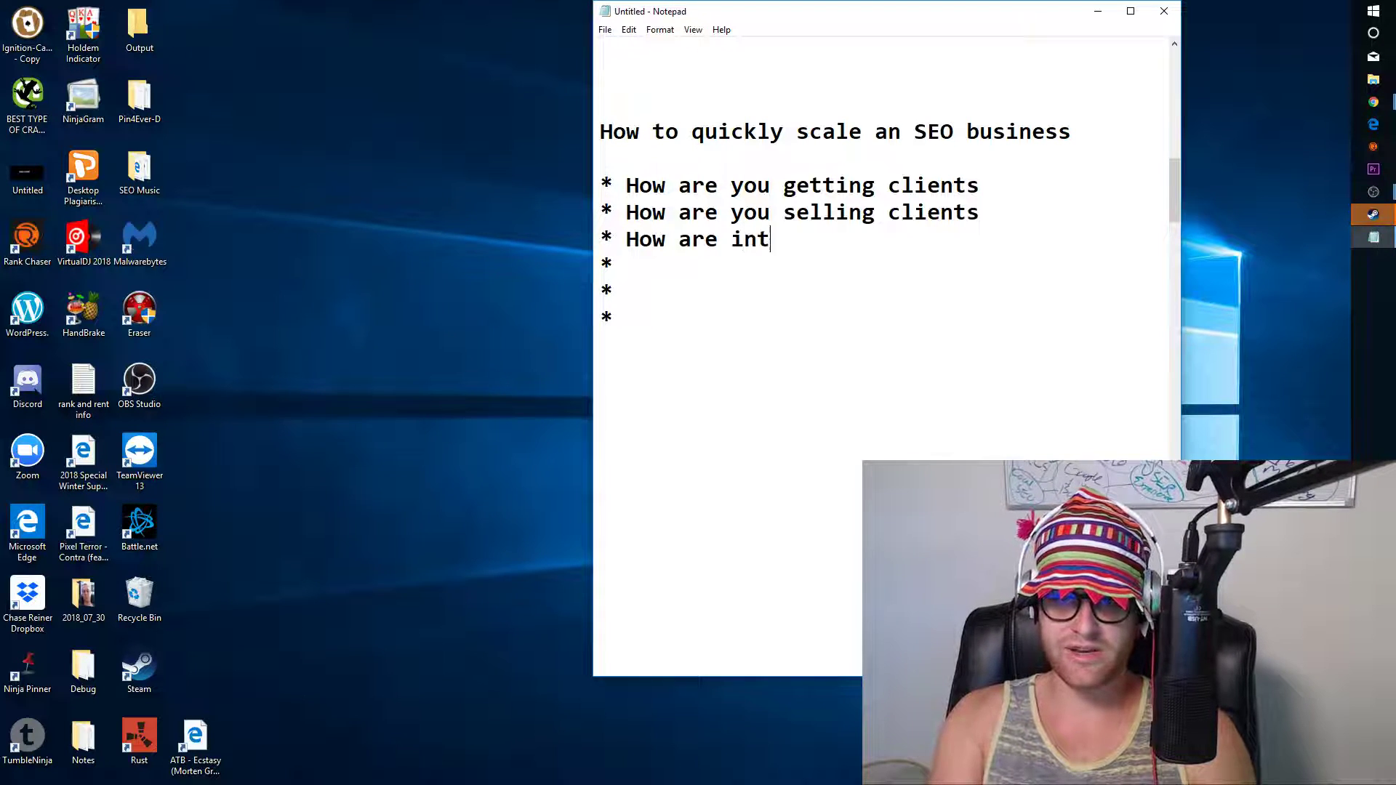
pyautogui.write('aking clients')
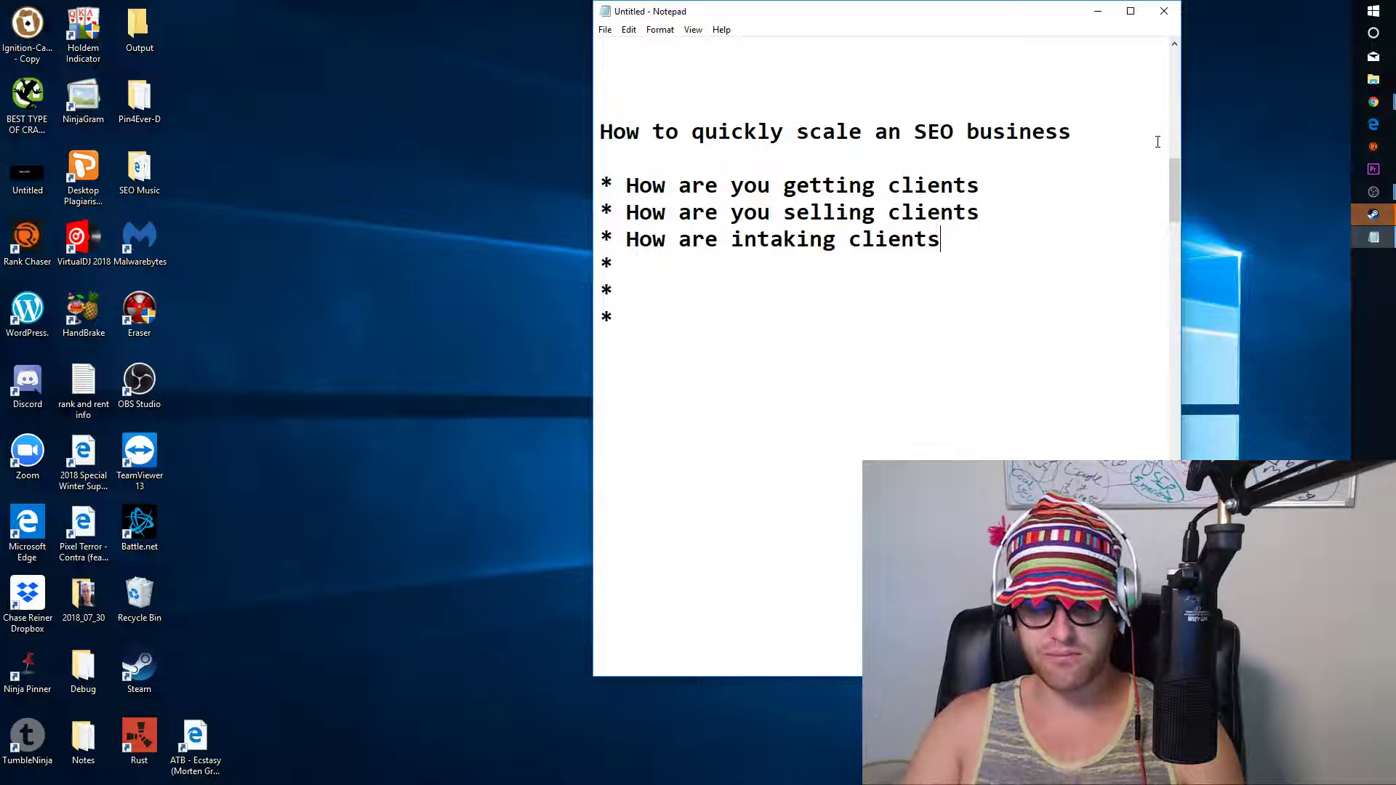
# - Append '(most important issues first)' to the third bullet
pyautogui.write('(most impor')
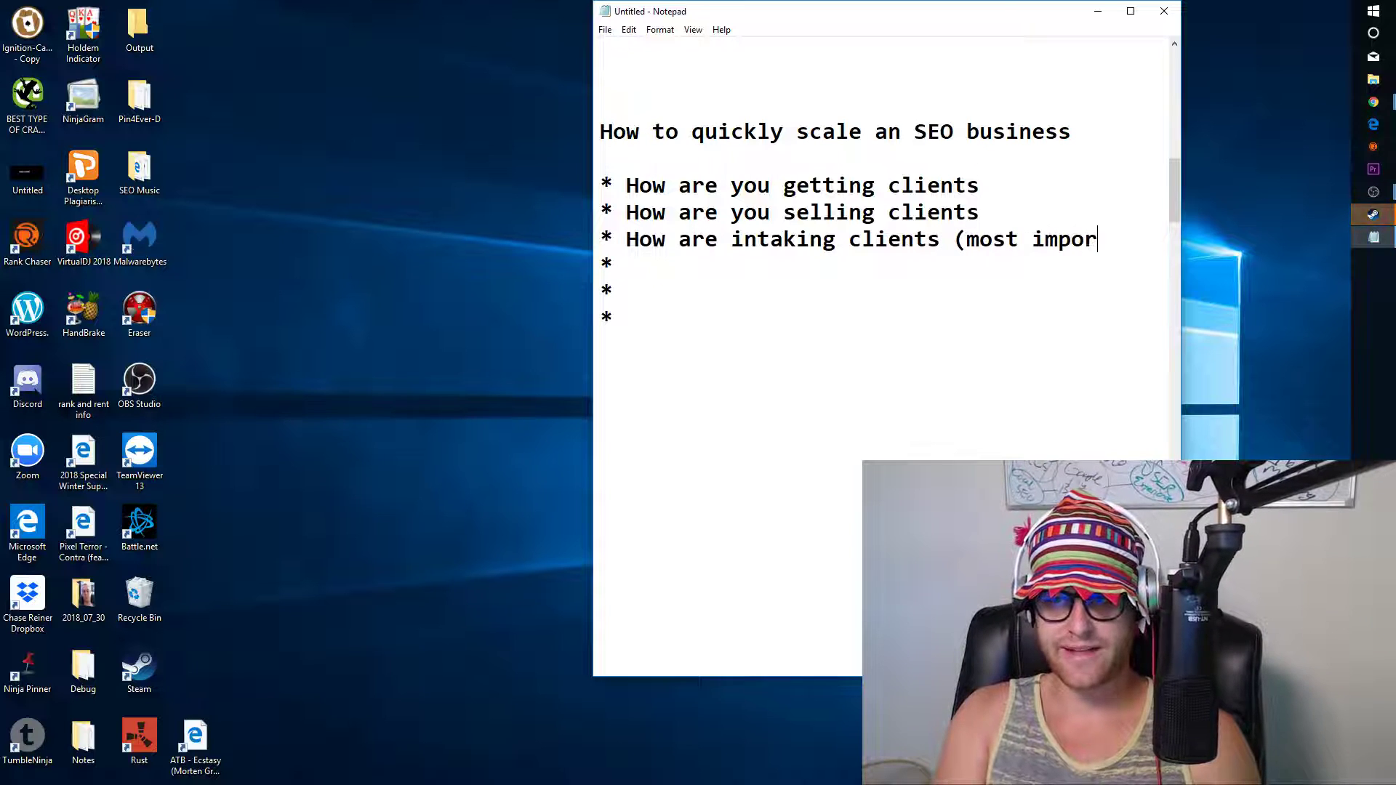
pyautogui.write('tant issues first)')
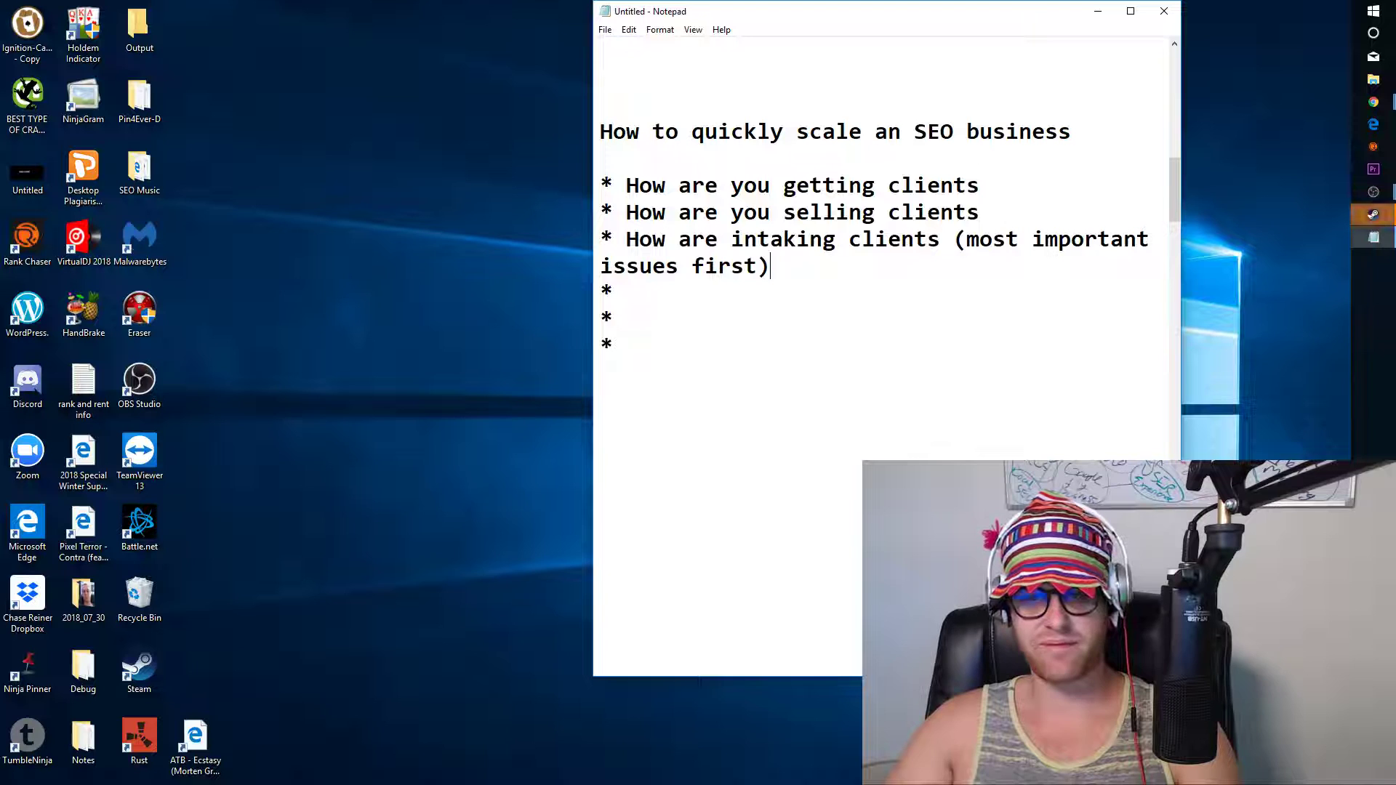
pyautogui.press('Down')
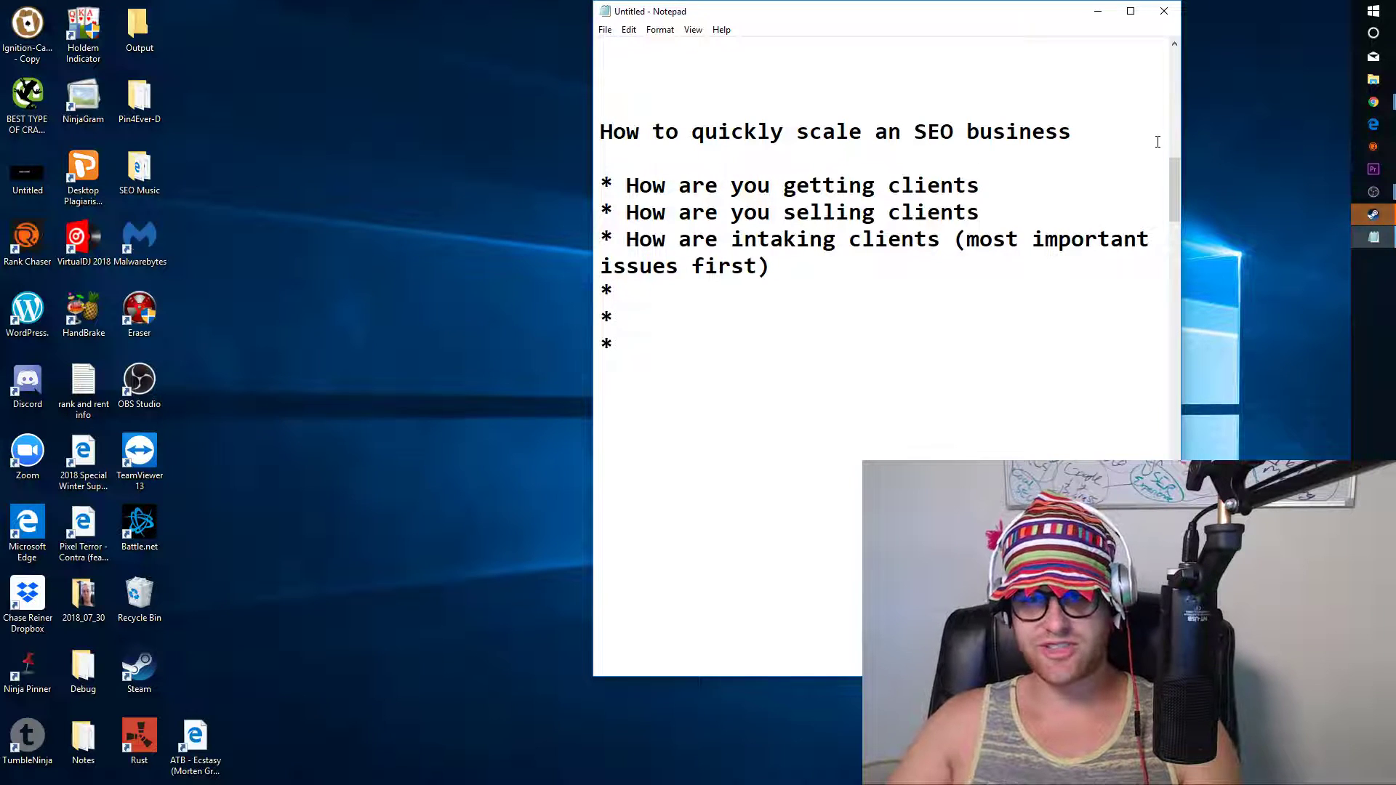
# - Type 'How do you streamline process (benchmarking, keyword mapping, keyword research based on competitor analysis)' as the fourth bullet
pyautogui.write('H')
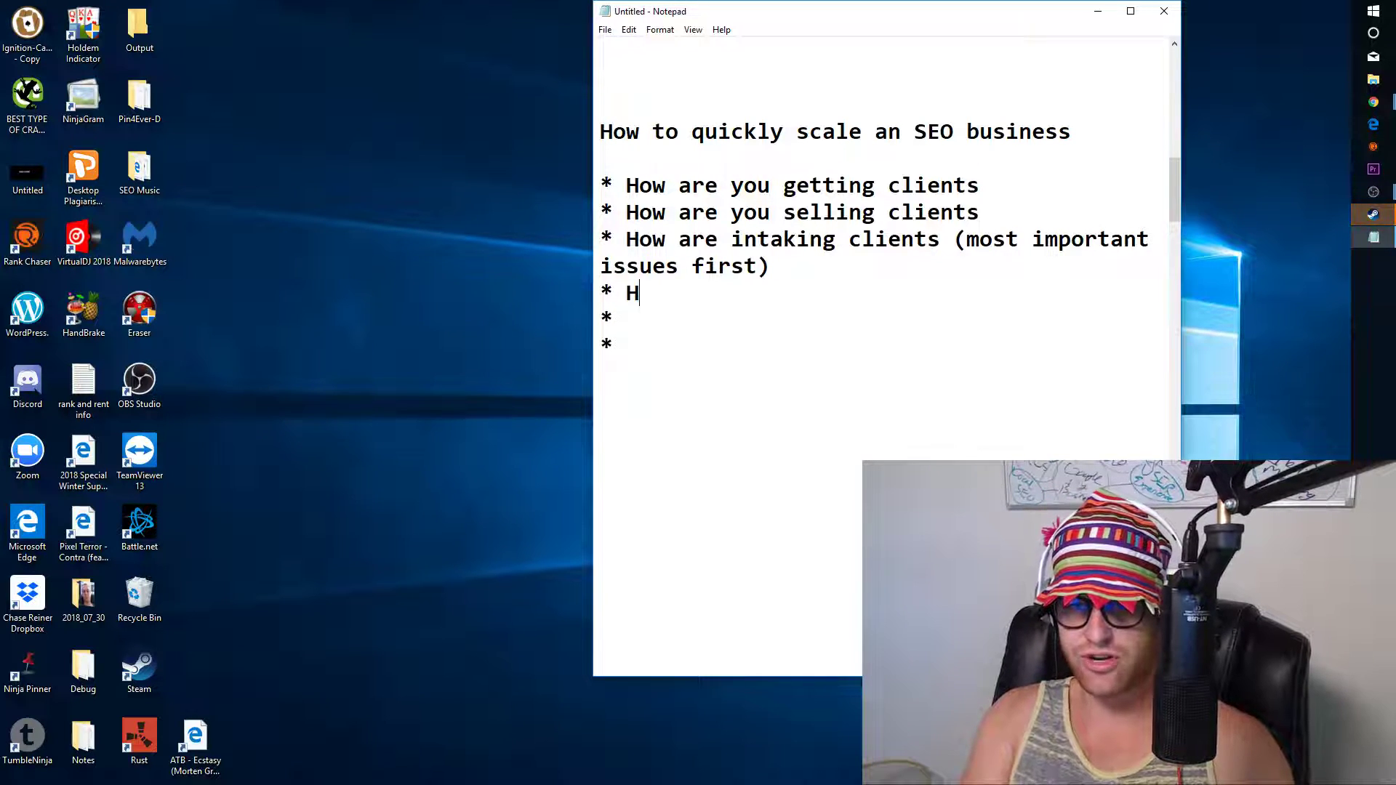
pyautogui.write('ow d')
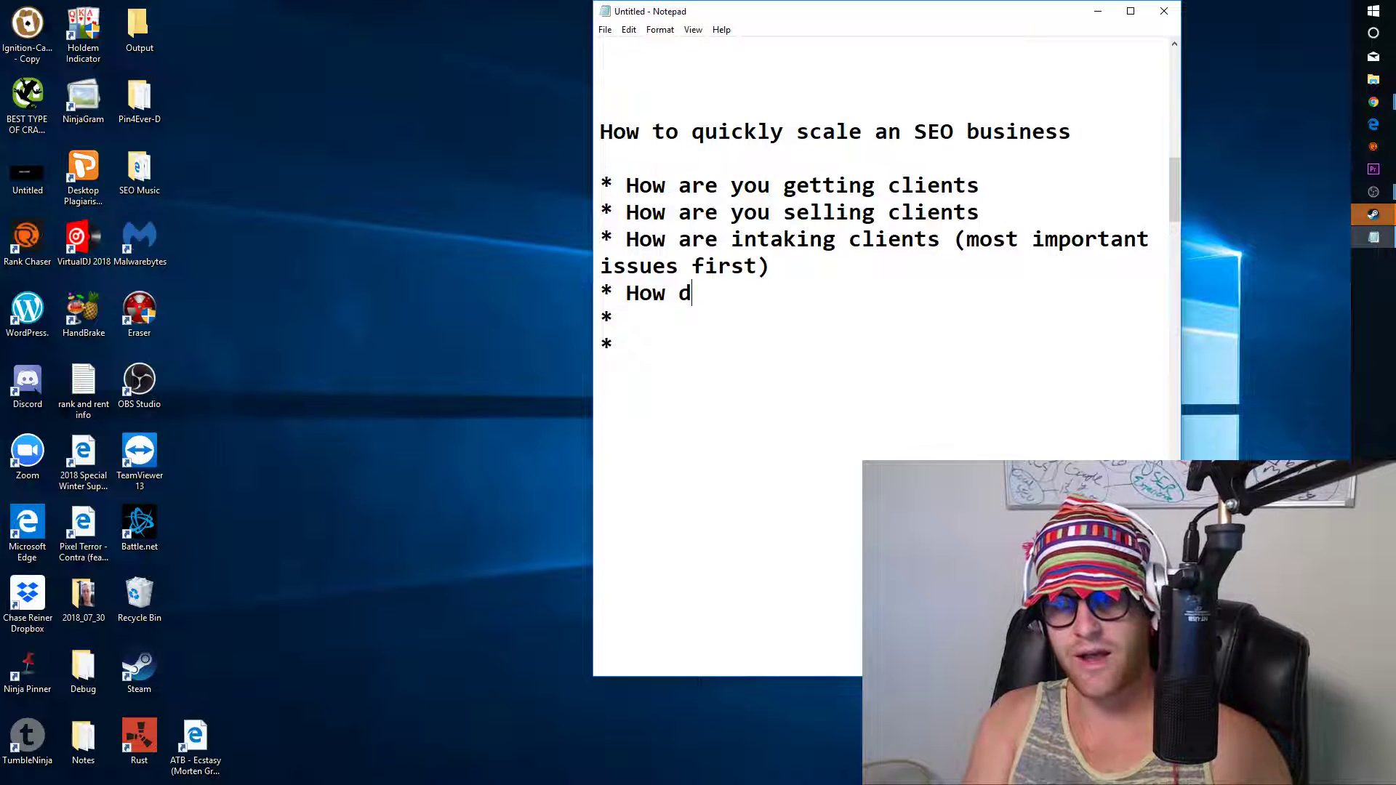
pyautogui.write('o you a')
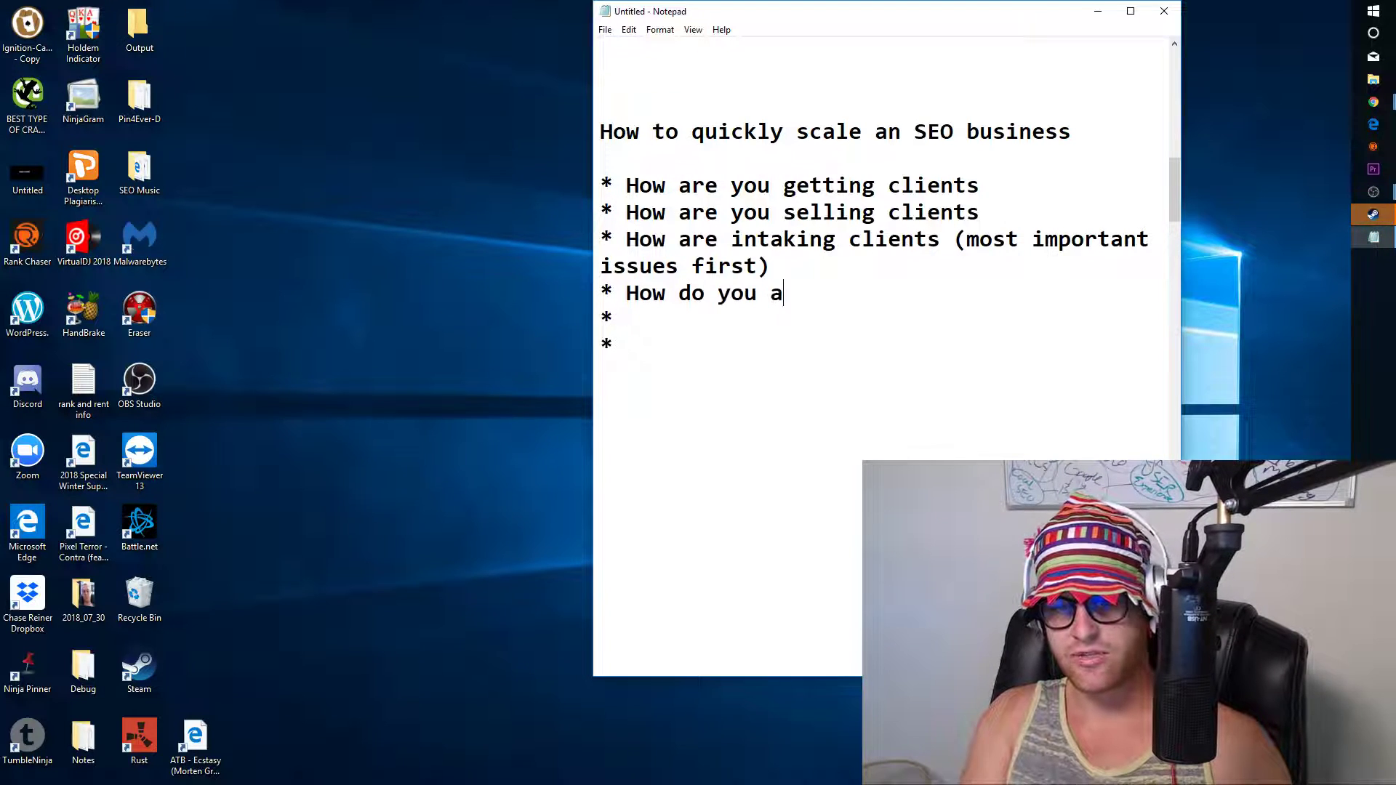
pyautogui.press('BackSpace')
pyautogui.write('streamline pr')
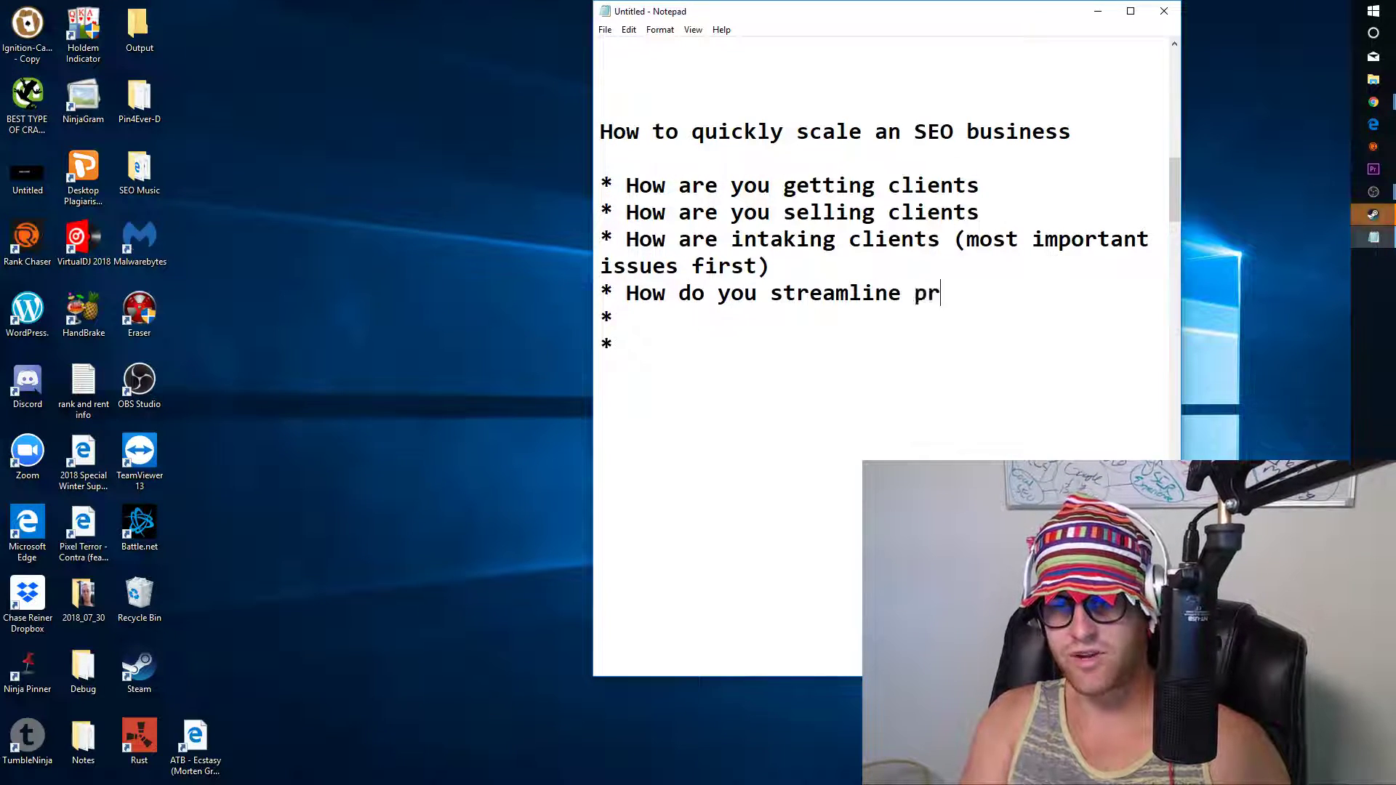
pyautogui.write('ocess')
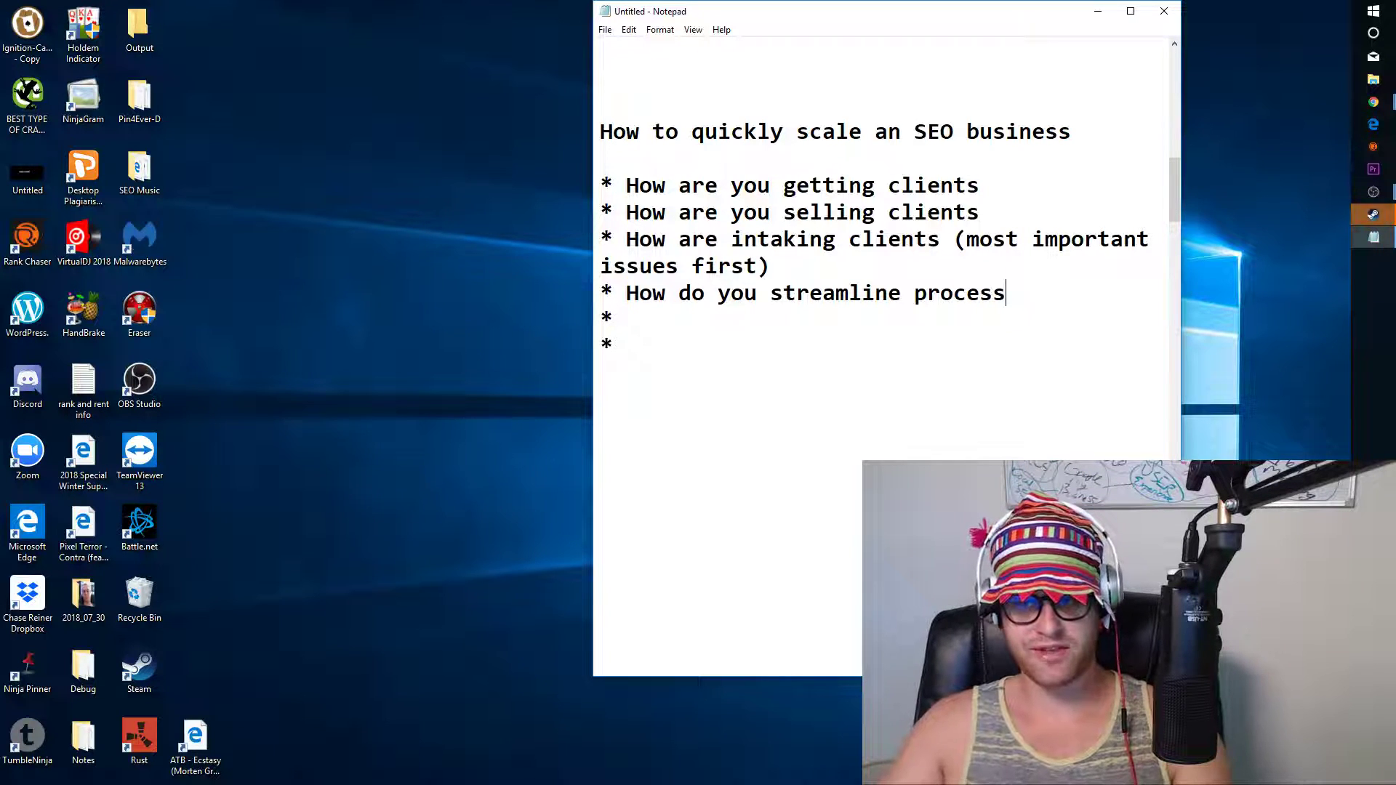
pyautogui.write('(benchma')
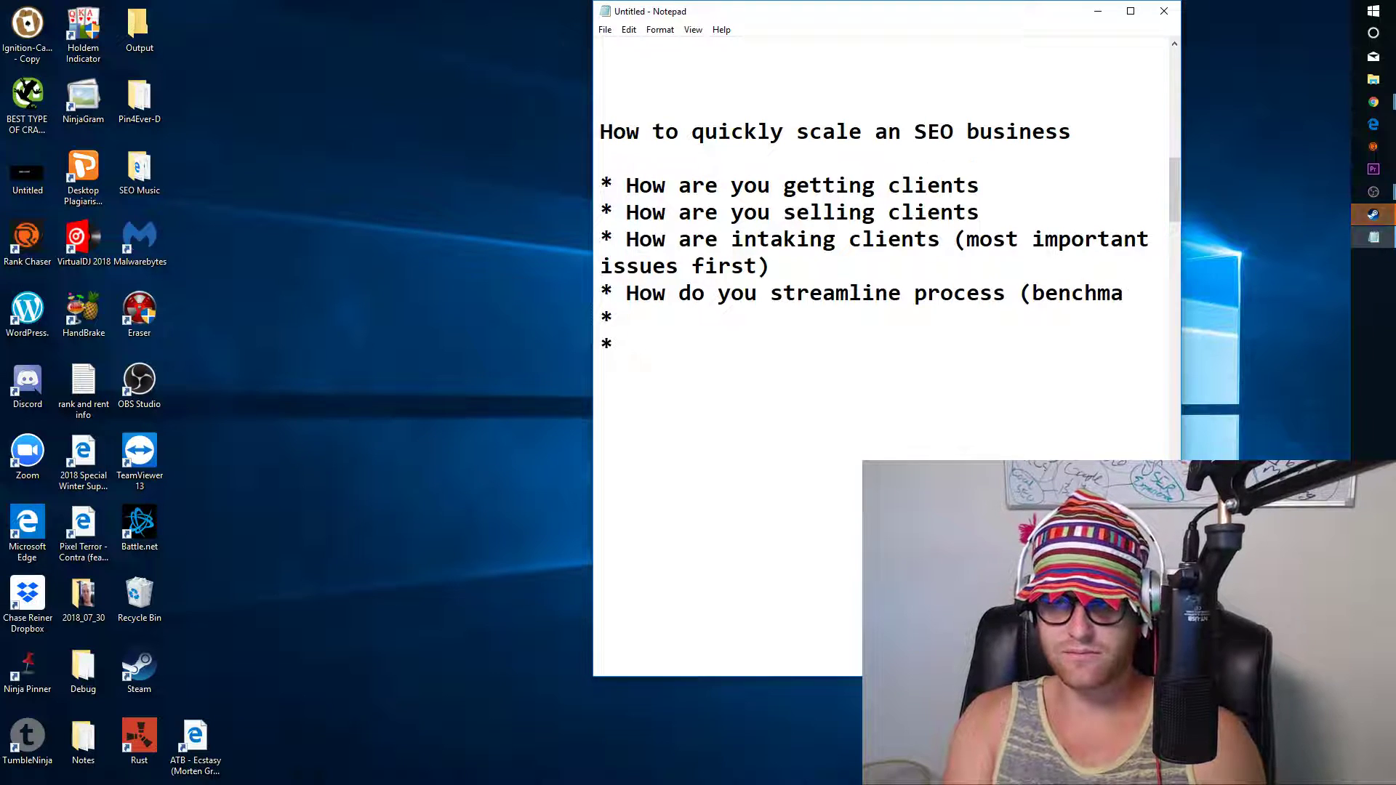
pyautogui.write('rking, keyword mappinm')
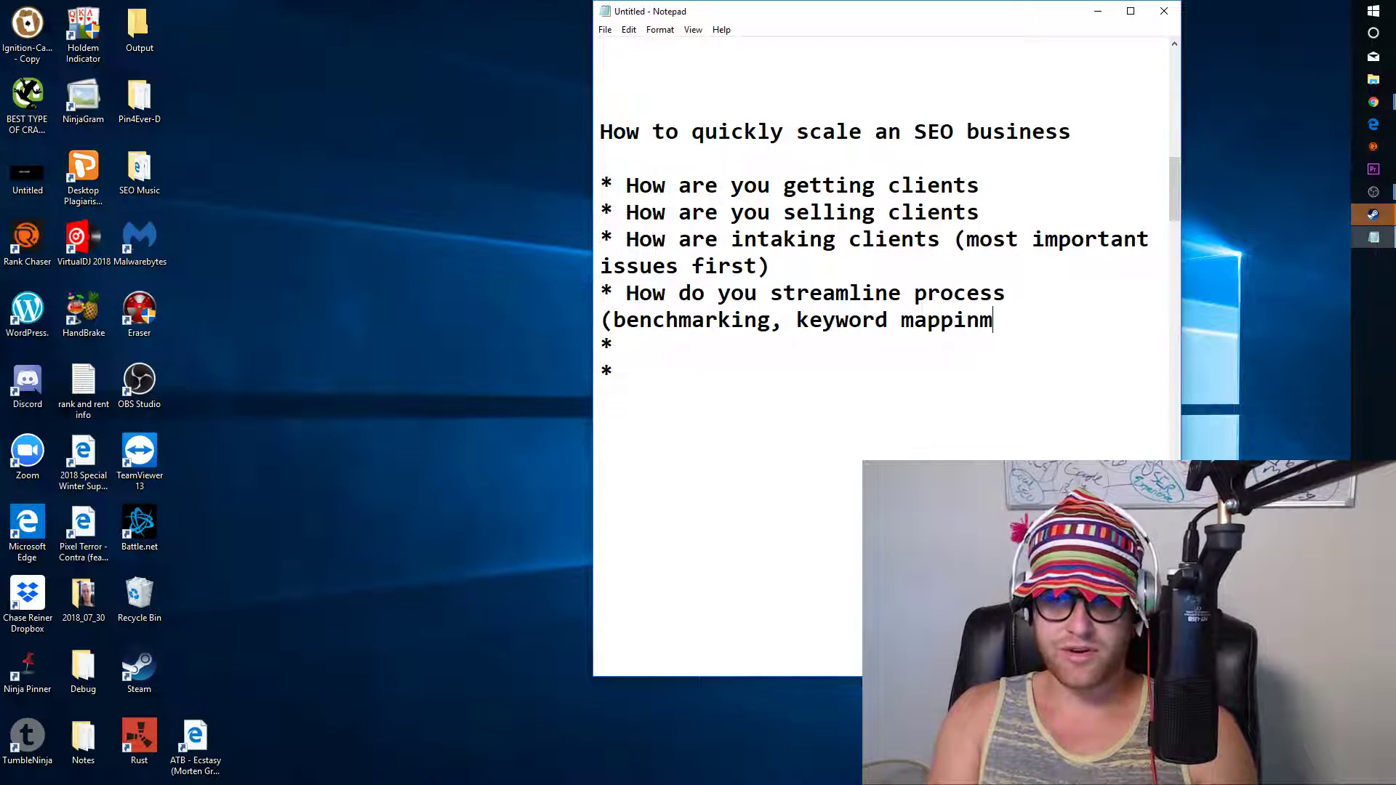
pyautogui.press('BackSpace')
pyautogui.write('g, keyword resea')
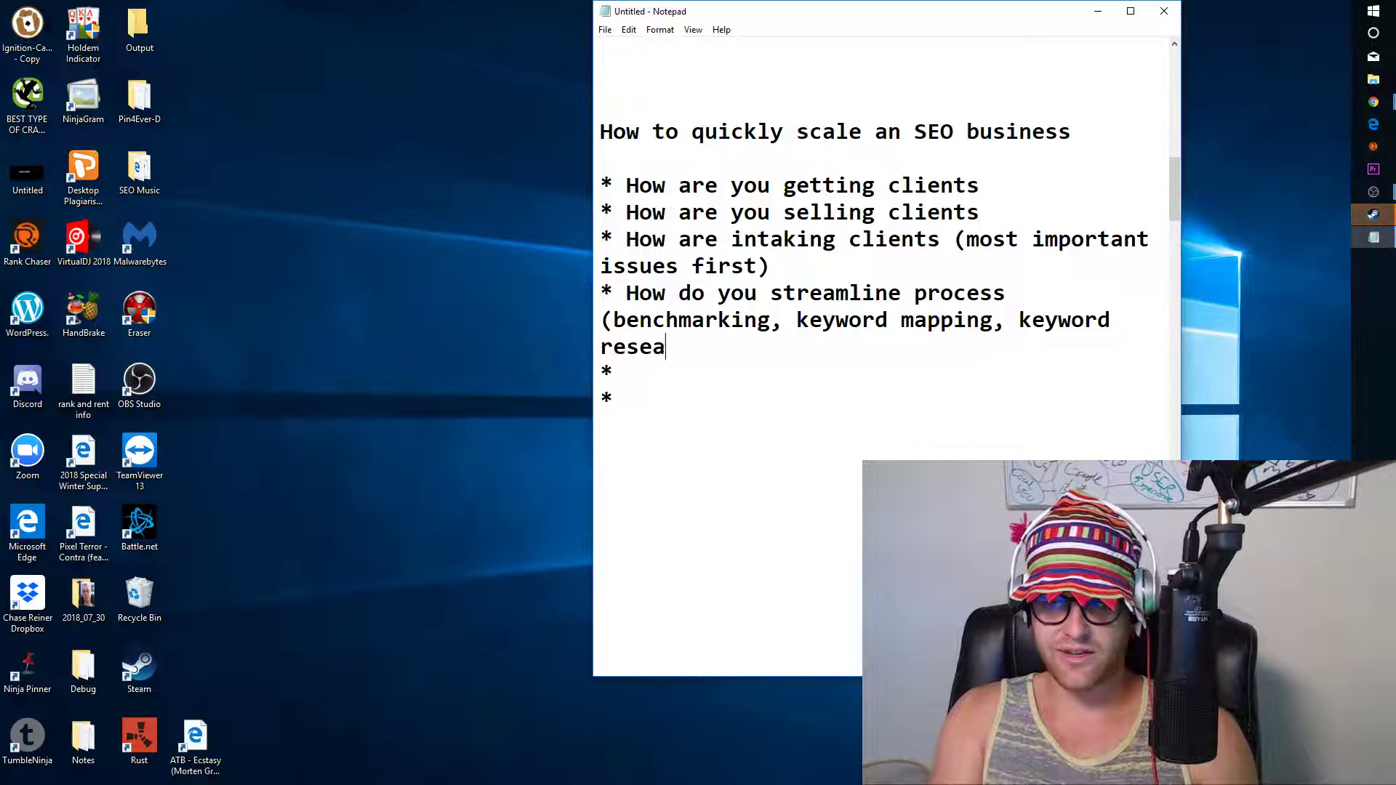
pyautogui.write('rch an')
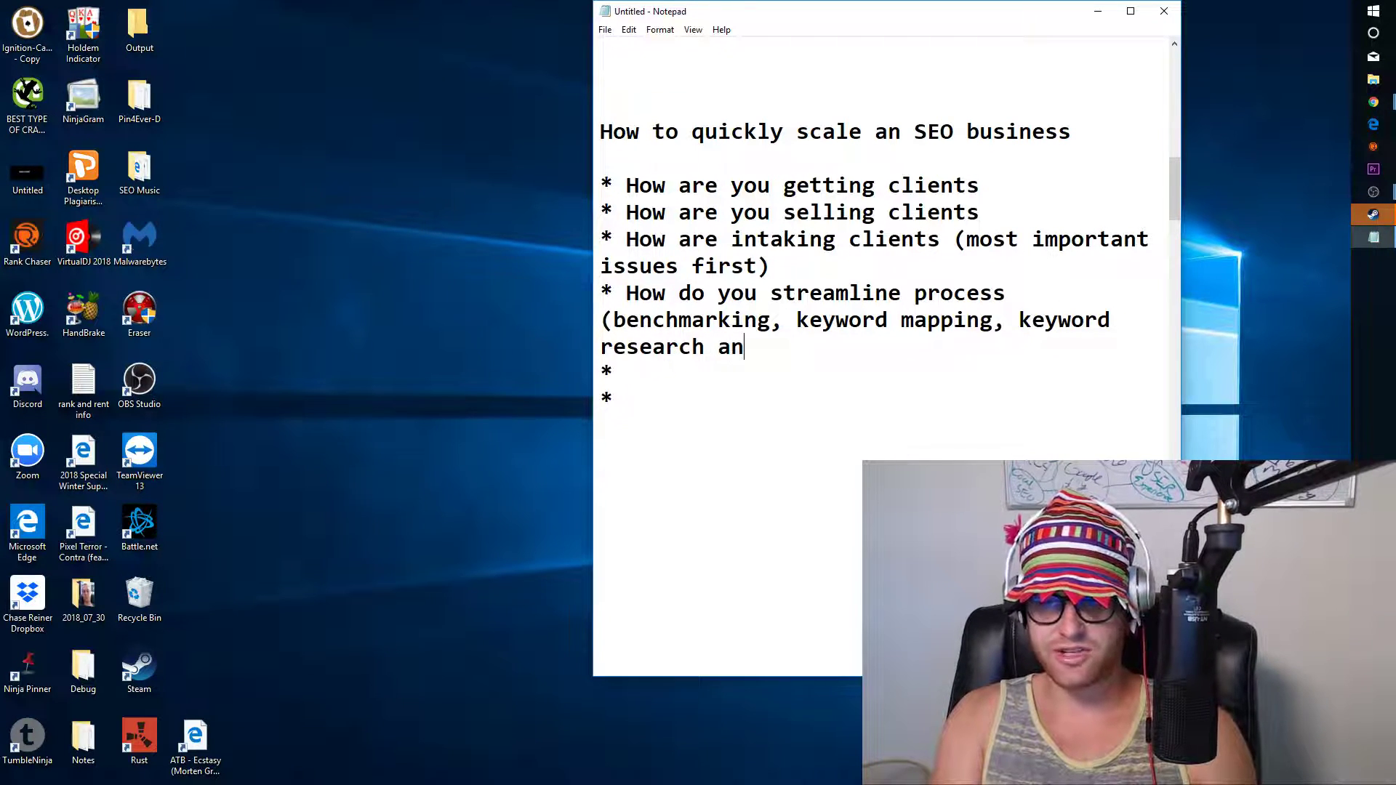
pyautogui.press('BackSpace')
pyautogui.press('BackSpace')
pyautogui.write('base')
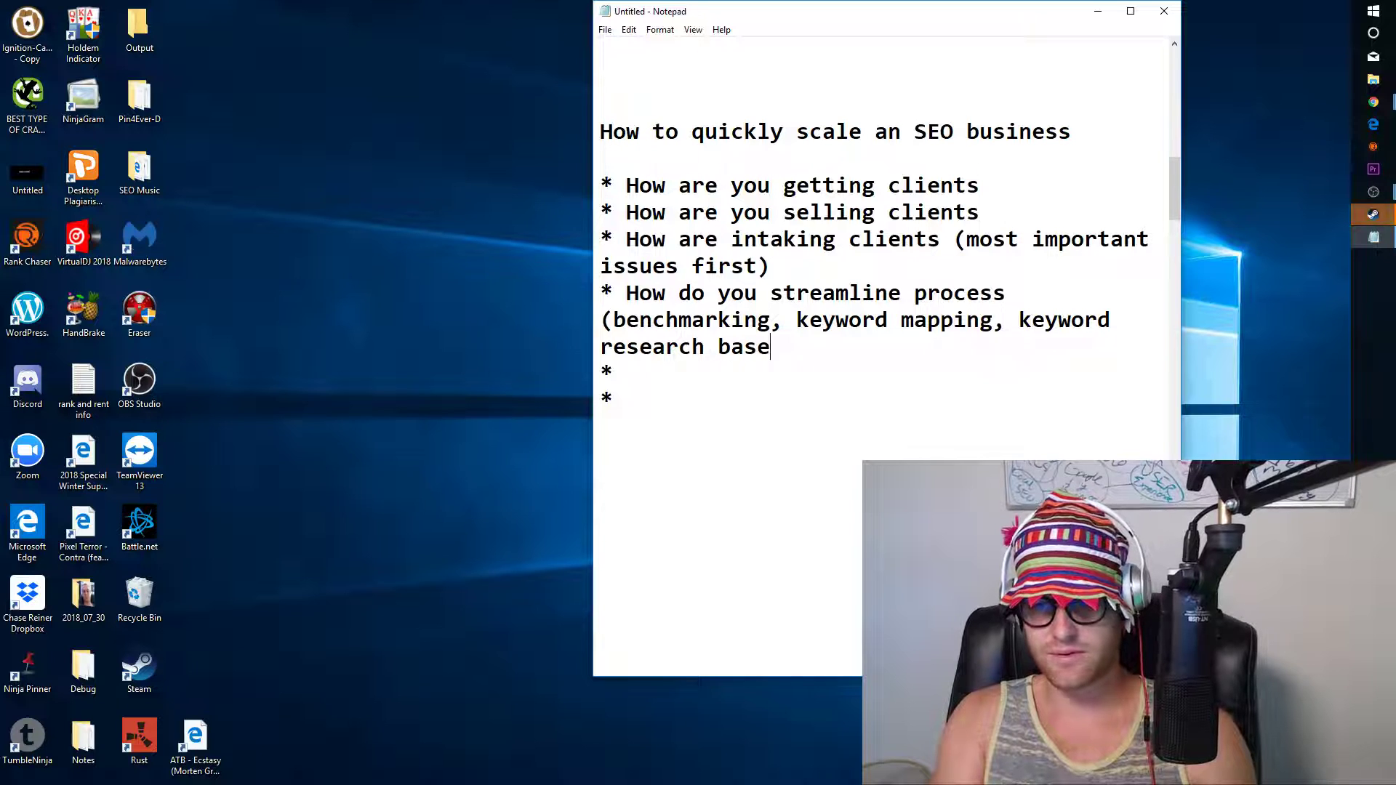
pyautogui.write('d on competitor analysis)')
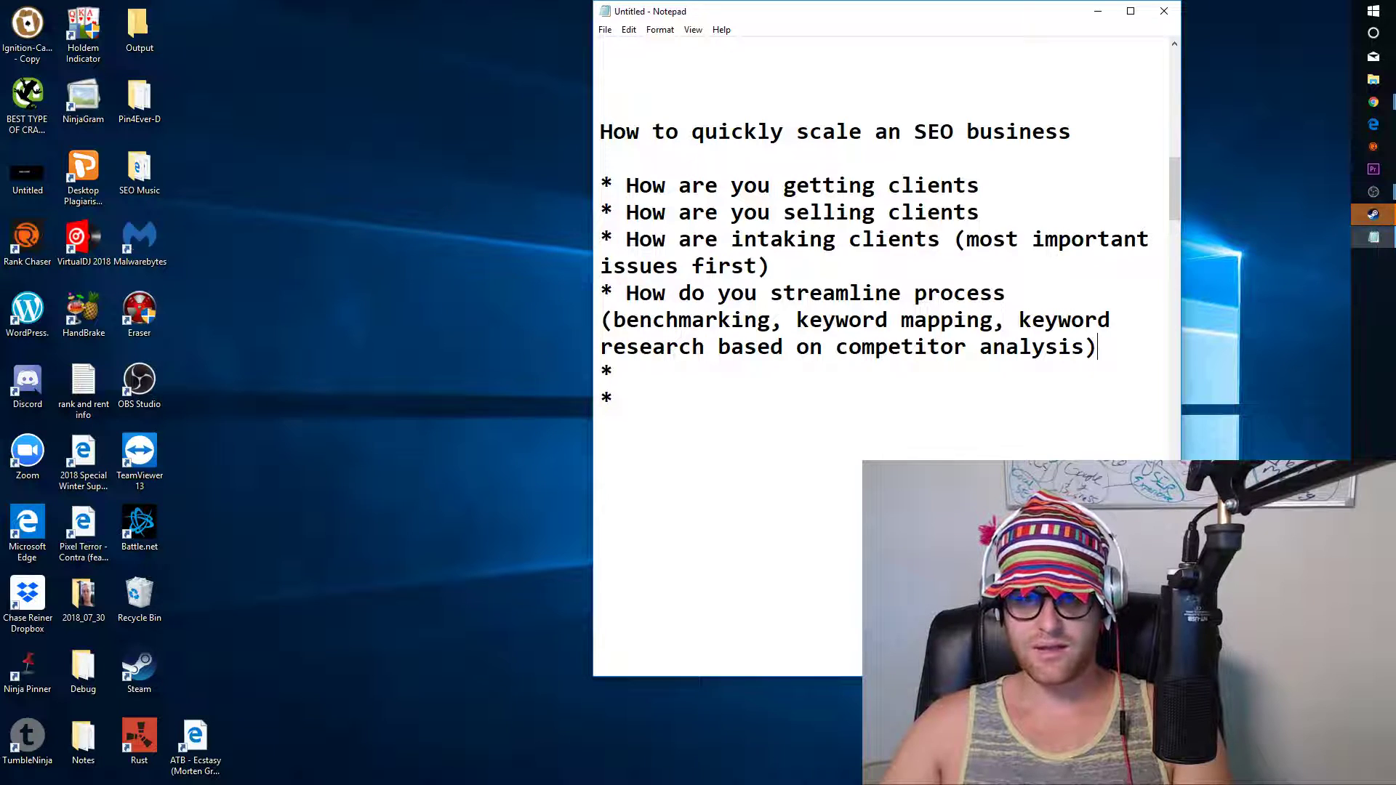
# - Type 'Reporting and creating additional tips to help them' as the fifth bullet and delete the leftover empty bullet
pyautogui.click(601, 373)
pyautogui.write('0')
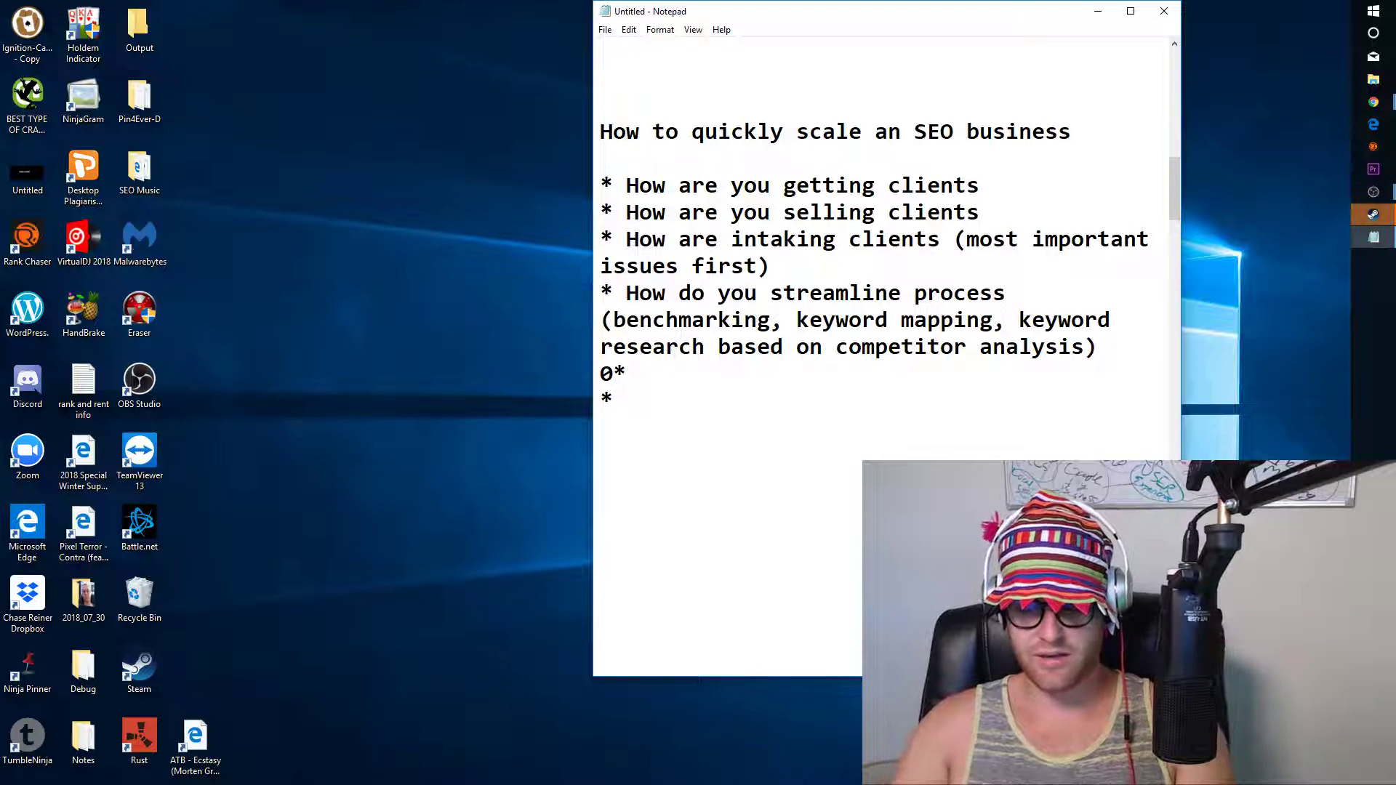
pyautogui.press('BackSpace')
pyautogui.press('End')
pyautogui.write('Reporting and creating ad')
pyautogui.press('BackSpace')
pyautogui.press('BackSpace')
pyautogui.write('add')
pyautogui.press('BackSpace')
pyautogui.press('BackSpace')
pyautogui.press('BackSpace')
pyautogui.write('additional ')
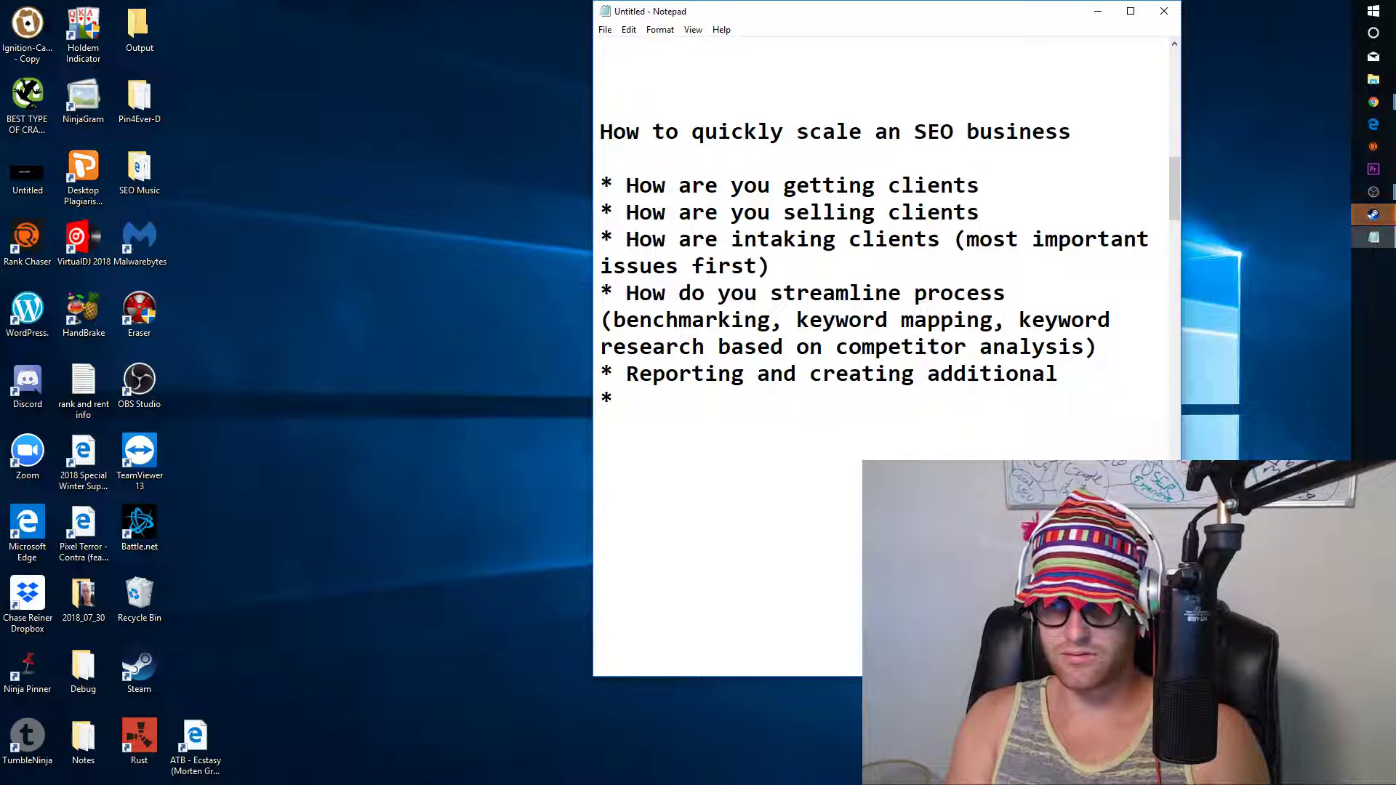
pyautogui.write('tips ')
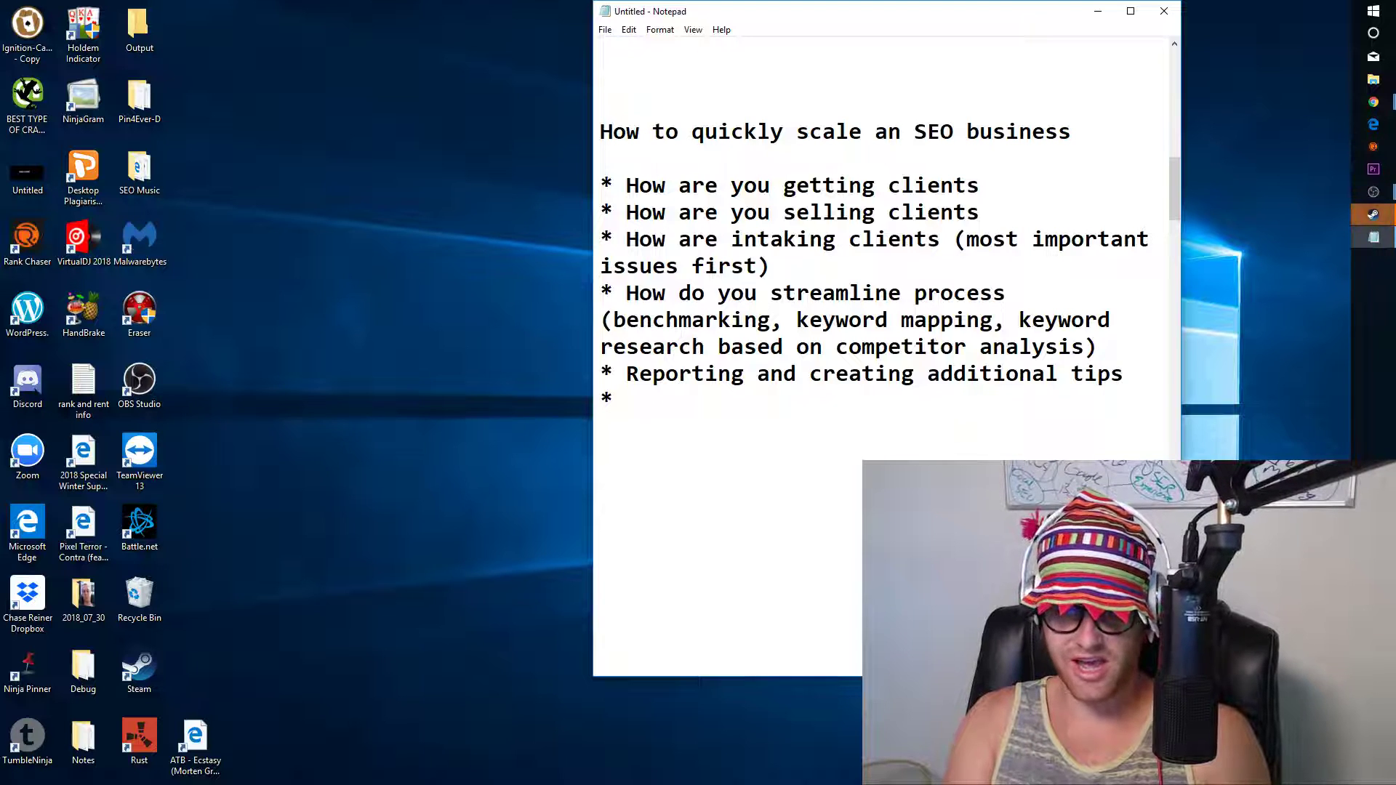
pyautogui.write('to help them')
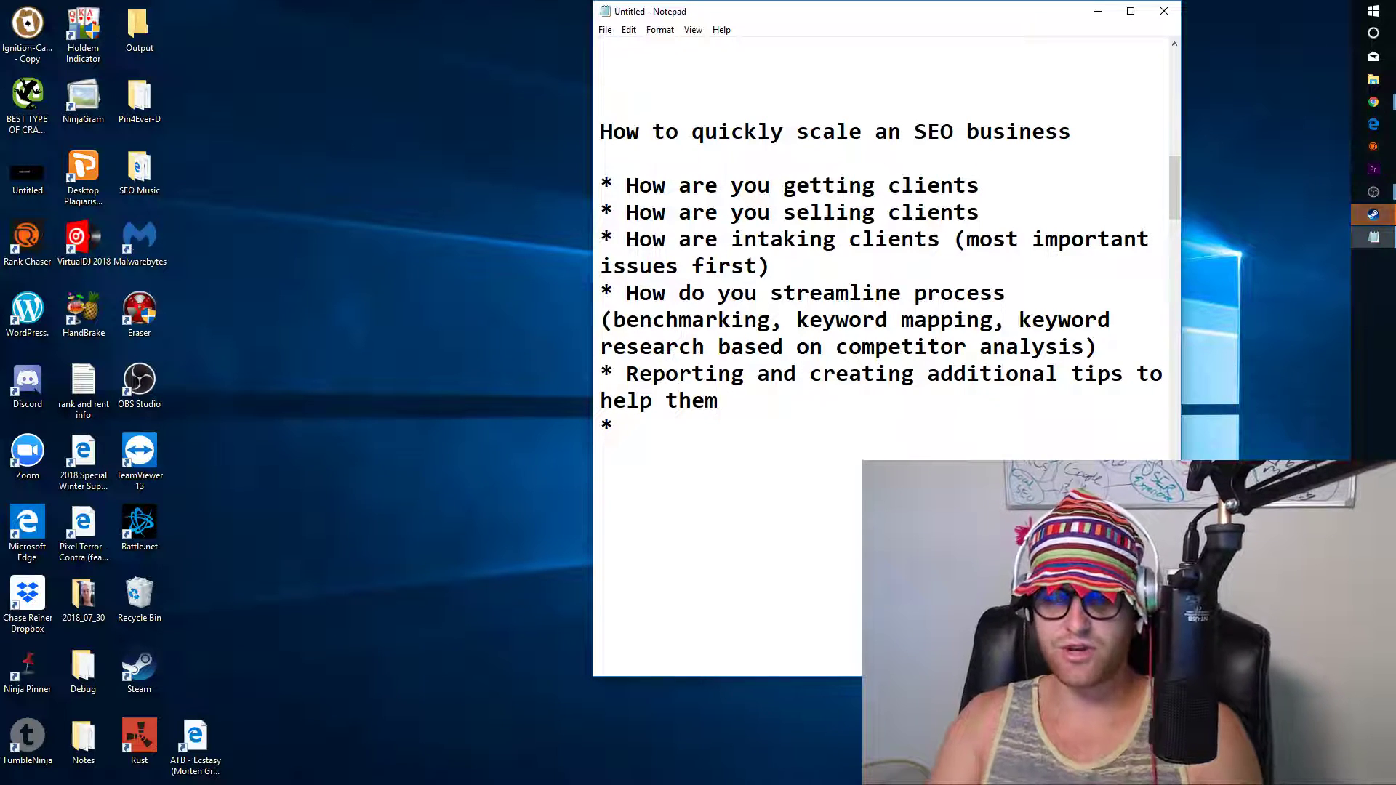
pyautogui.press('Down')
pyautogui.press('BackSpace')
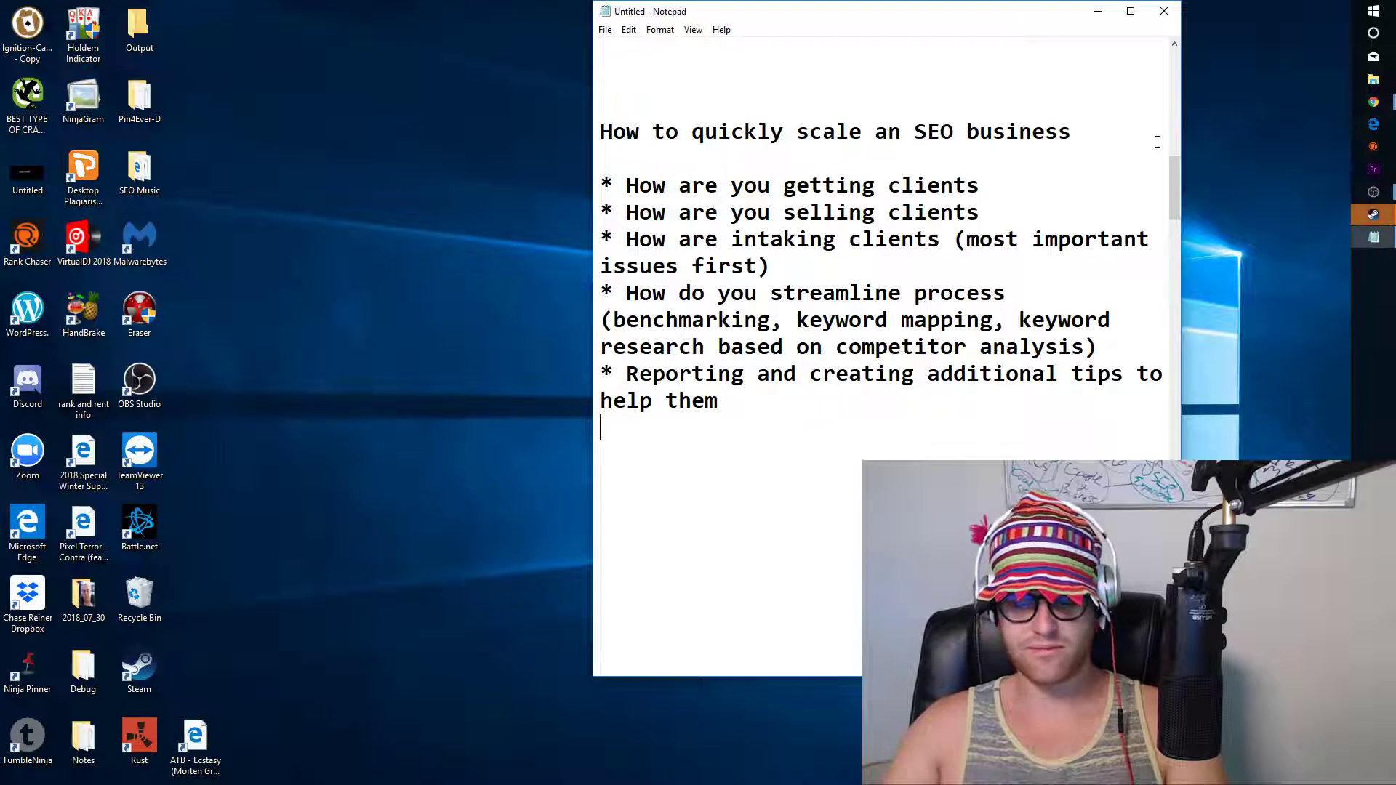
pyautogui.press('Up')
pyautogui.press('Up')
pyautogui.press('Up')
pyautogui.press('Up')
pyautogui.press('Up')
pyautogui.press('Up')
pyautogui.press('Up')
pyautogui.press('Up')
pyautogui.press('Up')
pyautogui.press('Up')
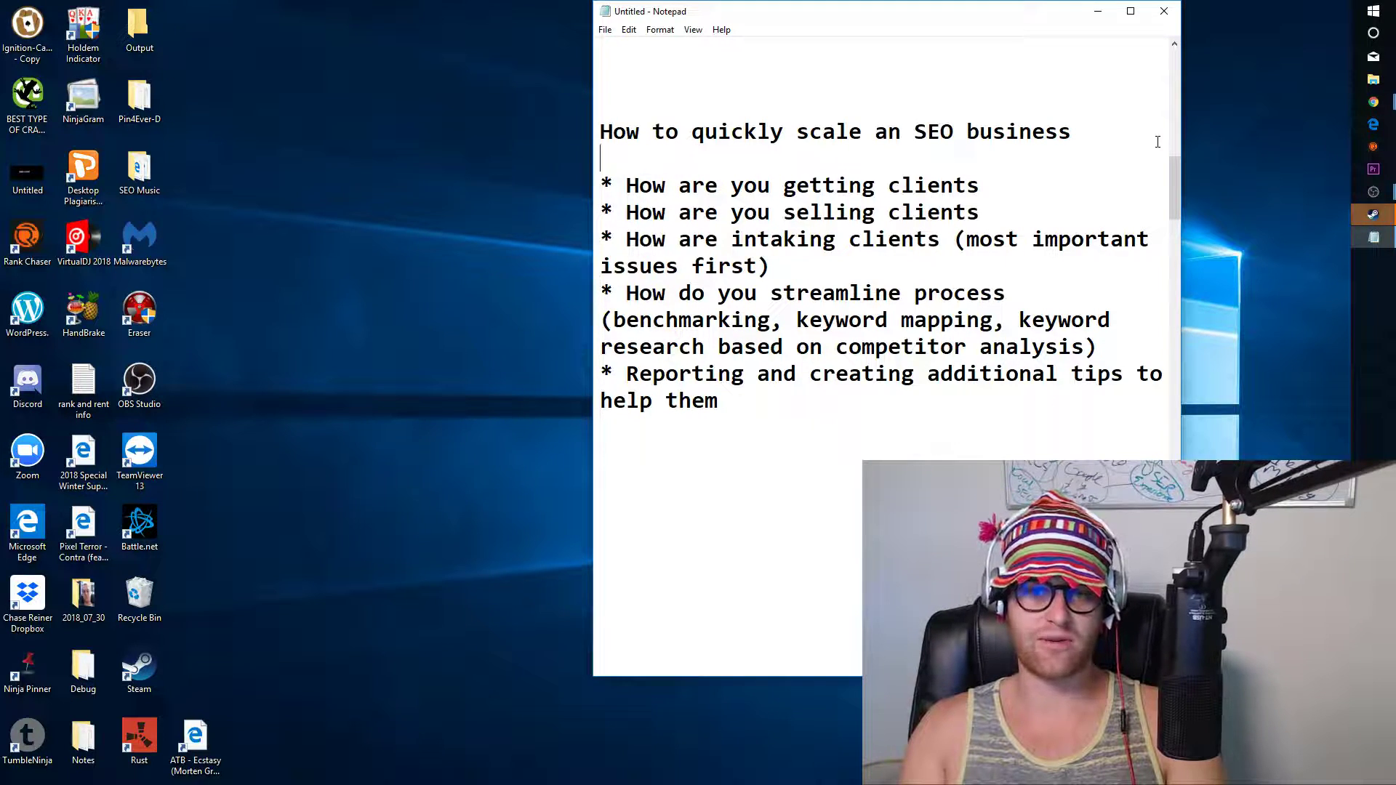
pyautogui.scroll(-1, 1158, 141)
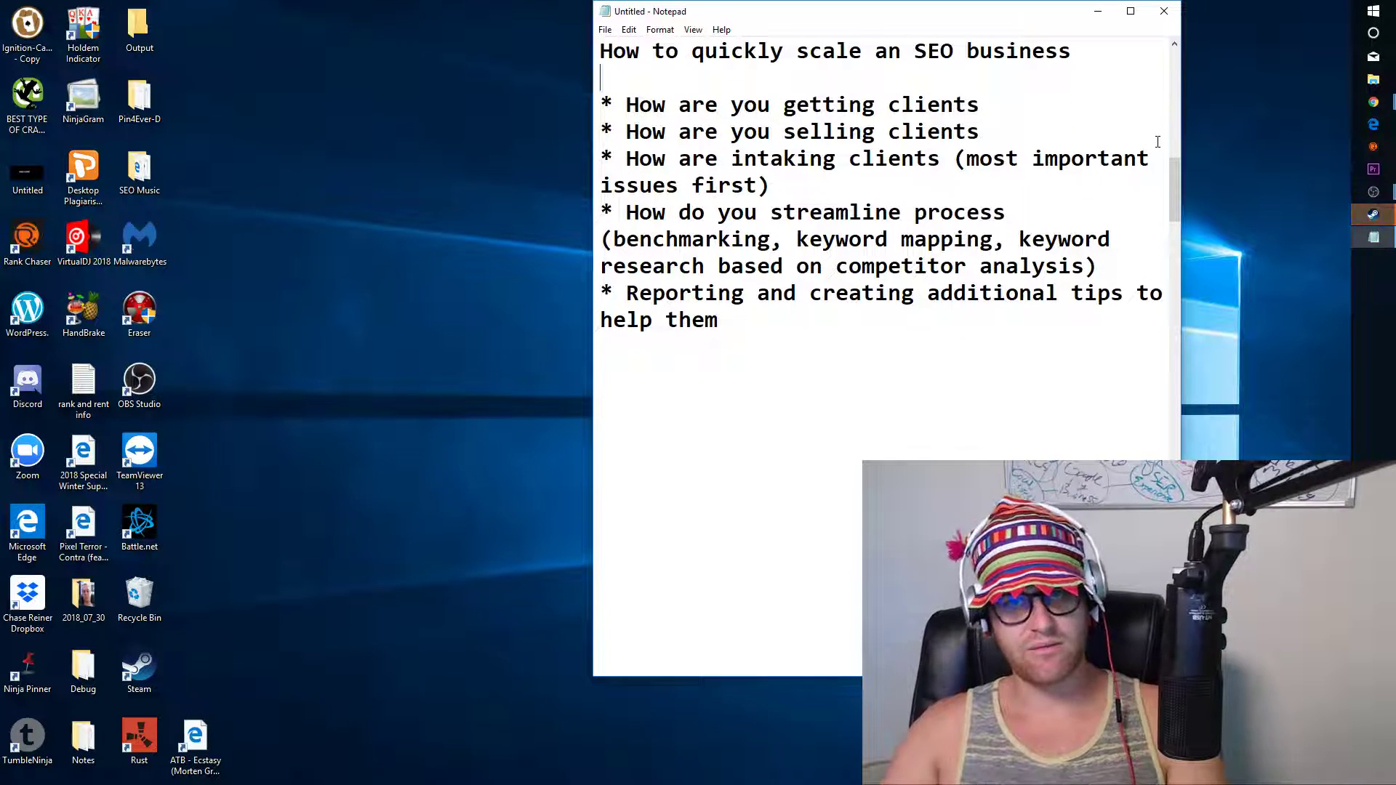
pyautogui.press('Down')
pyautogui.press('Down')
pyautogui.press('Down')
pyautogui.press('Down')
pyautogui.press('Down')
pyautogui.press('Down')
pyautogui.press('Down')
pyautogui.press('Down')
pyautogui.press('Down')
pyautogui.press('Down')
pyautogui.press('Down')
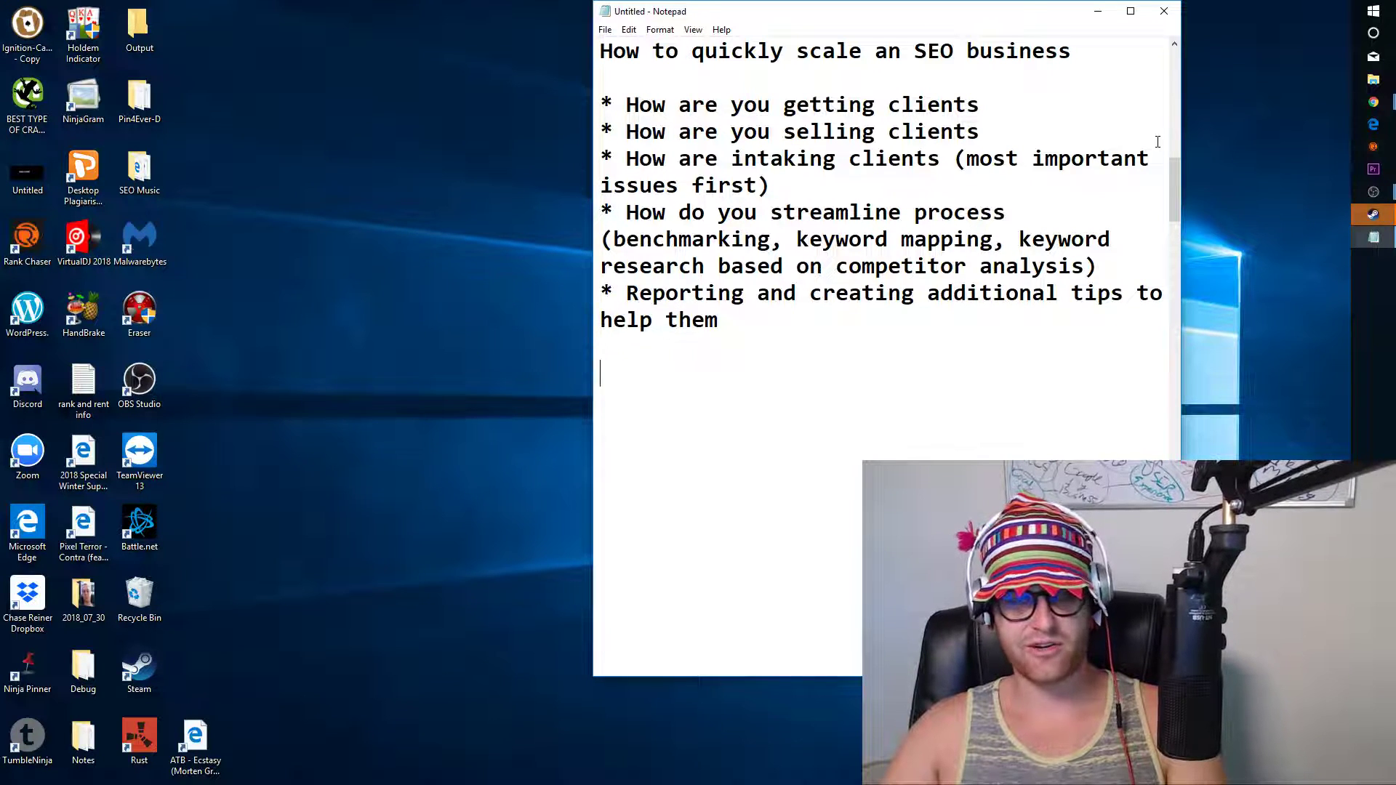
pyautogui.press('Down')
pyautogui.press('Down')
pyautogui.press('Up')
pyautogui.press('Up')
pyautogui.press('Up')
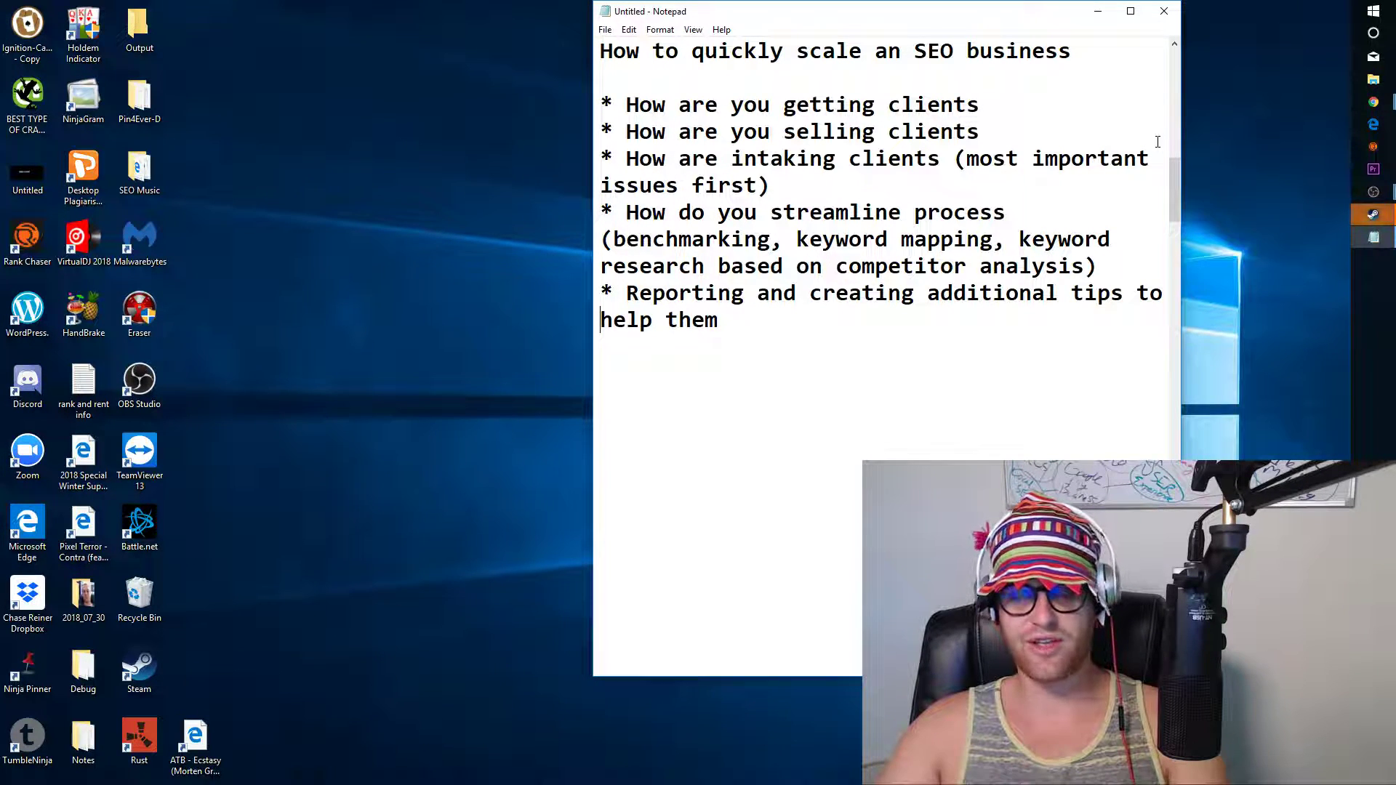
# - Add a closing line '* -----> HOW TO GROW YOUR OWN BUSINESS' below the fifth bullet
pyautogui.press('End')
pyautogui.press('Return')
pyautogui.write('*')
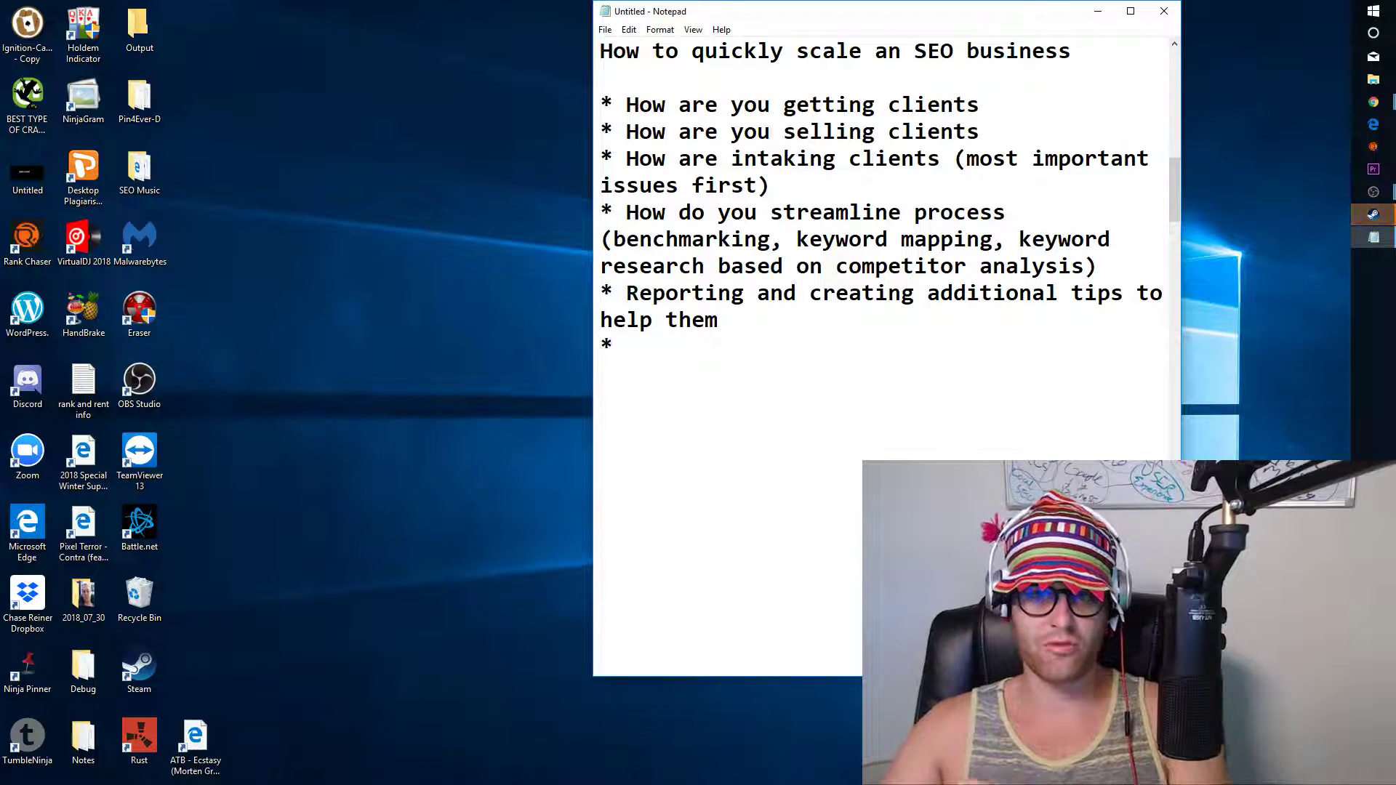
pyautogui.write(' --')
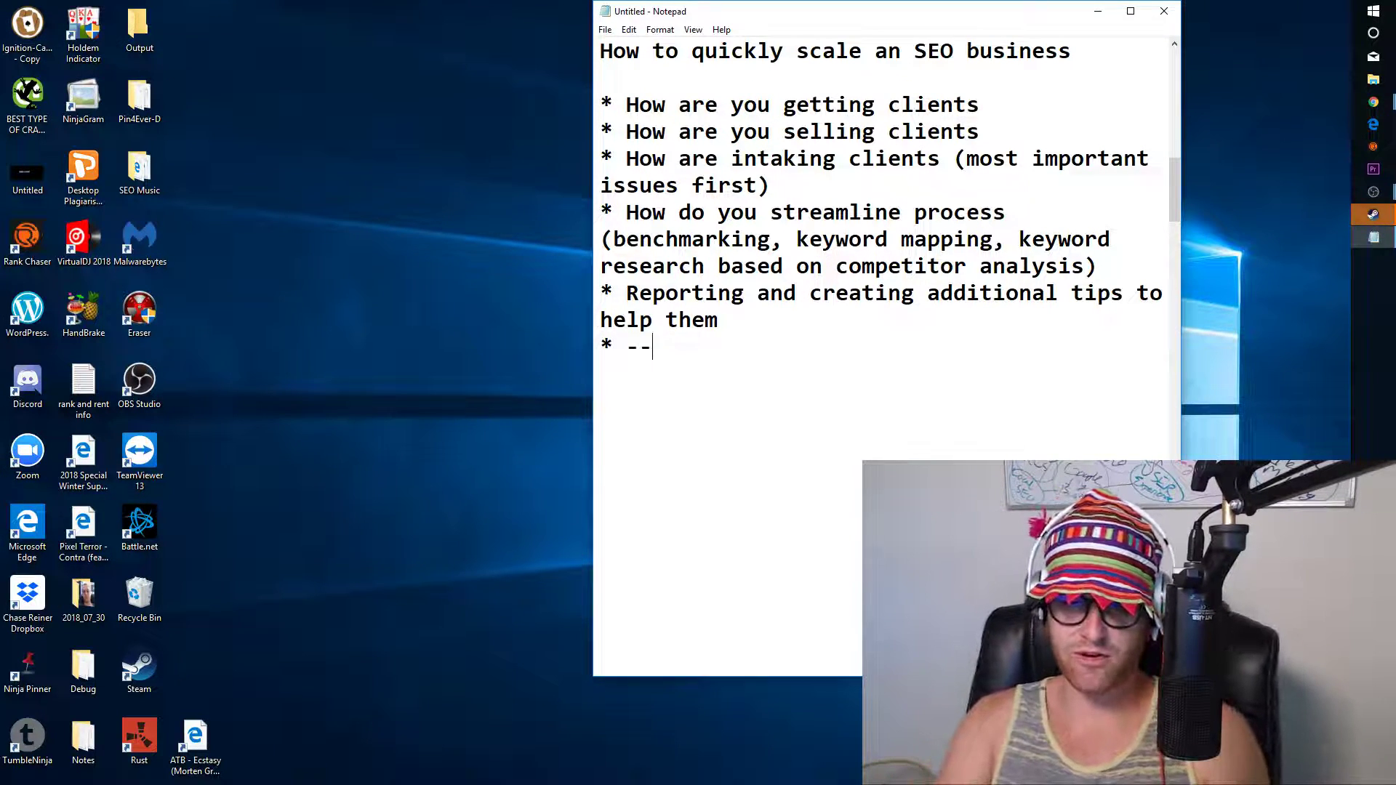
pyautogui.write('---> HOW ')
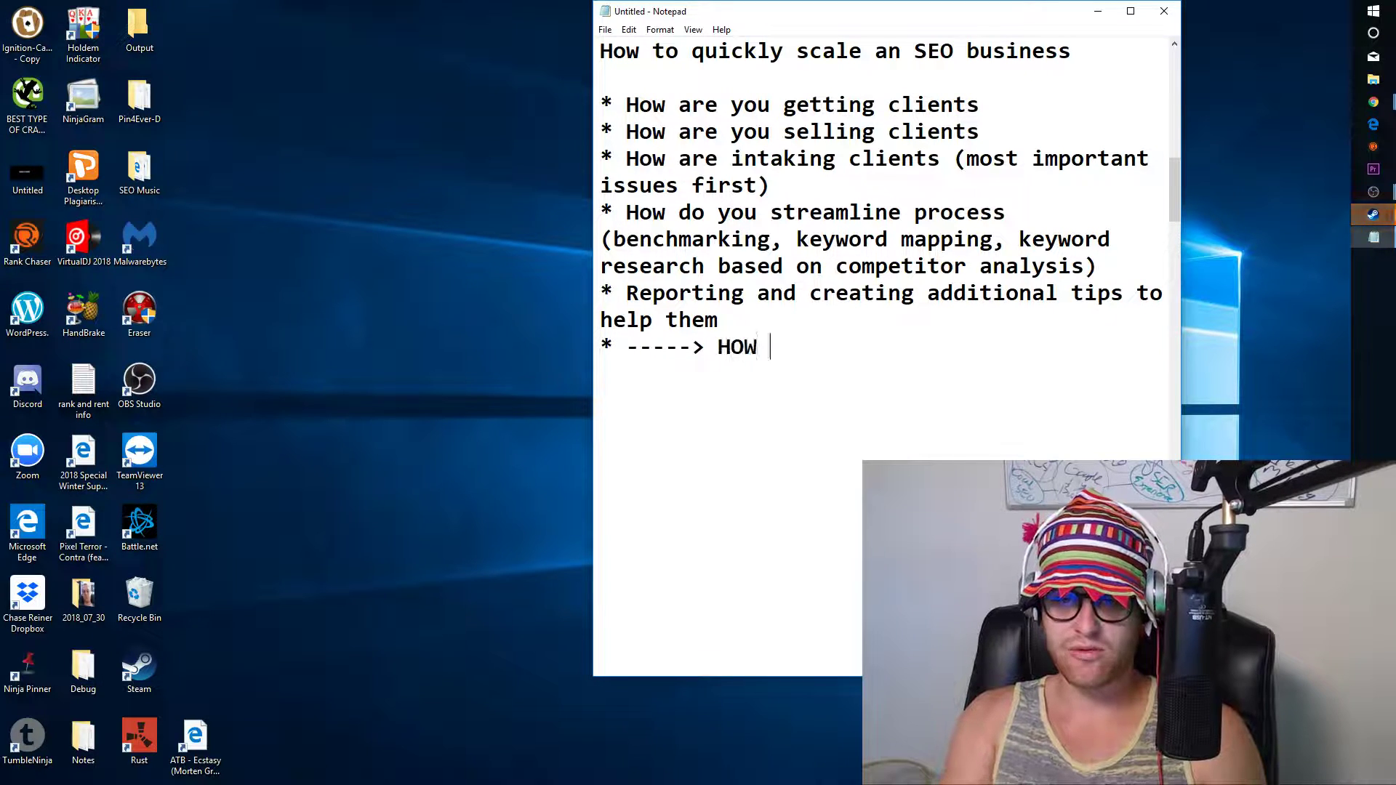
pyautogui.write('TO GROW YOUR O')
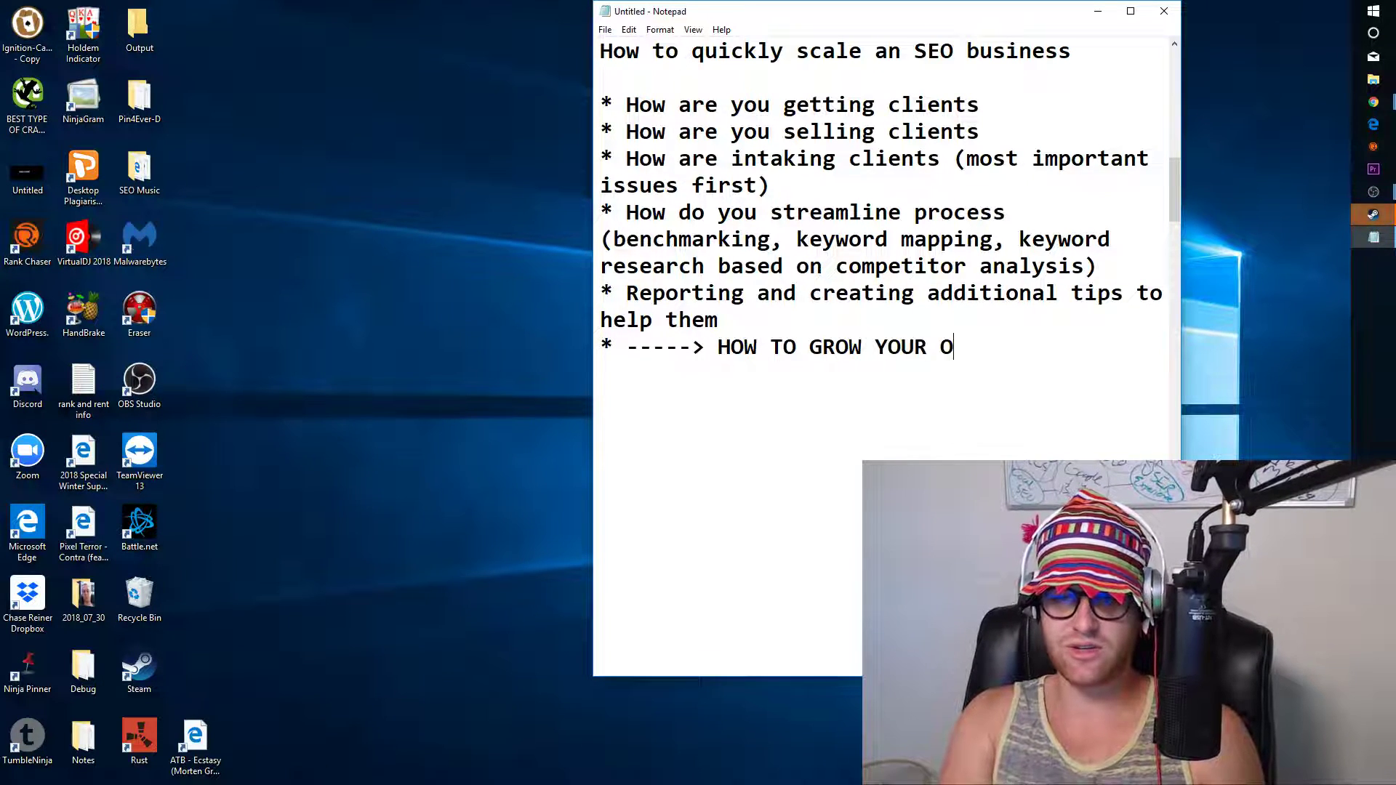
pyautogui.write('WN BUSINESS')
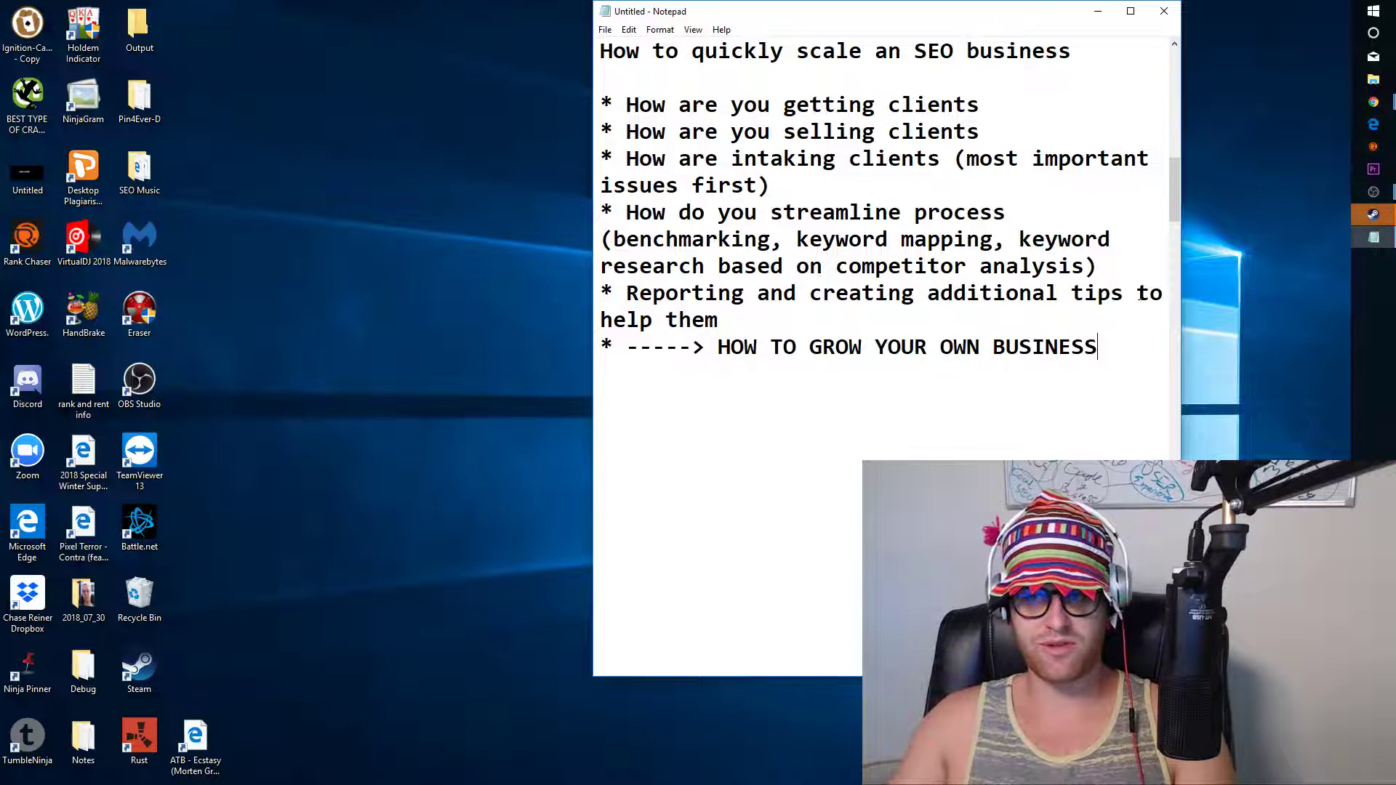
# - Scroll to the earlier notes and place the cursor at the end of 'how to rank website for specific city'
pyautogui.moveTo(603, 375); pyautogui.dragTo(647, 86)
pyautogui.click(823, 371)
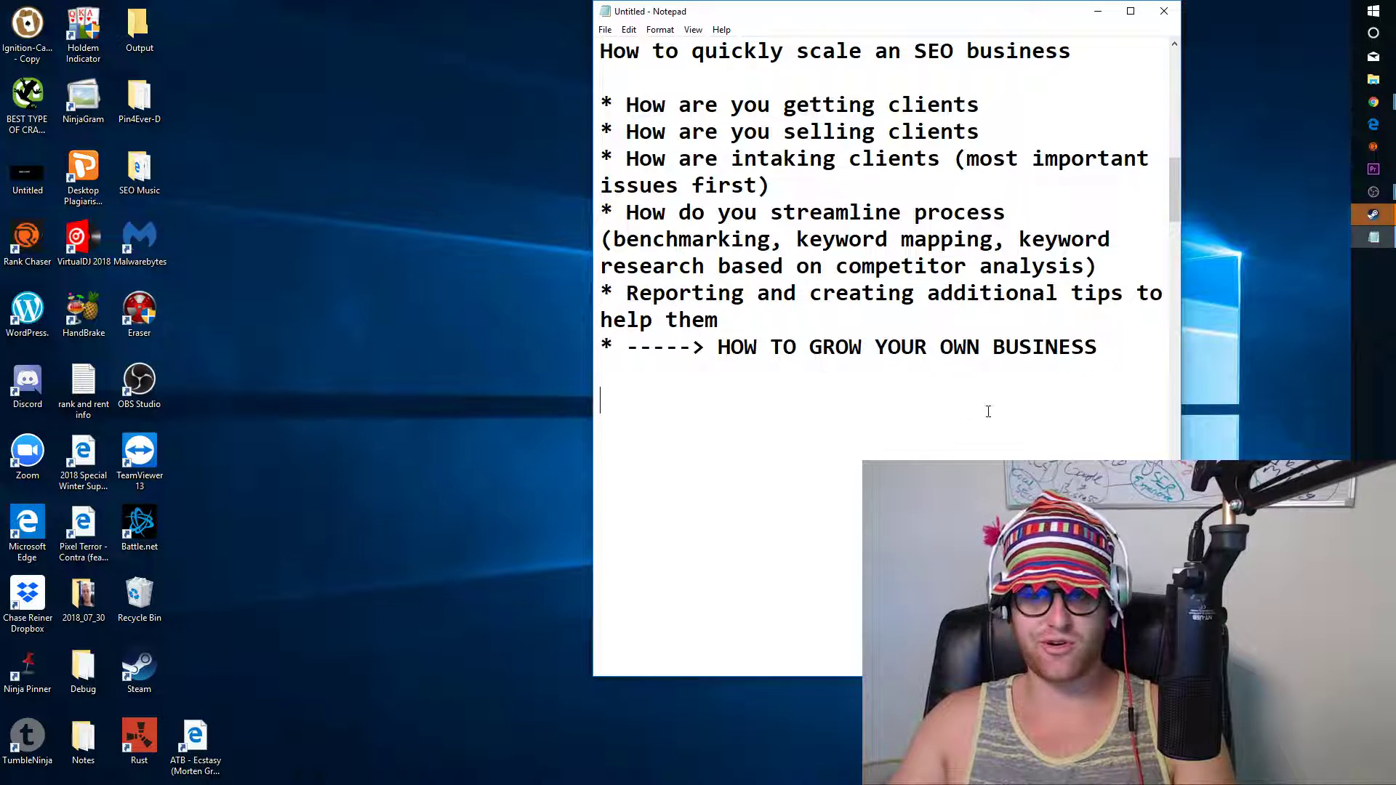
pyautogui.scroll(8, 1019, 339)
pyautogui.scroll(-8, 1019, 340)
pyautogui.scroll(-3, 1018, 392)
pyautogui.scroll(5, 980, 437)
pyautogui.scroll(1, 980, 436)
pyautogui.scroll(-6, 728, 450)
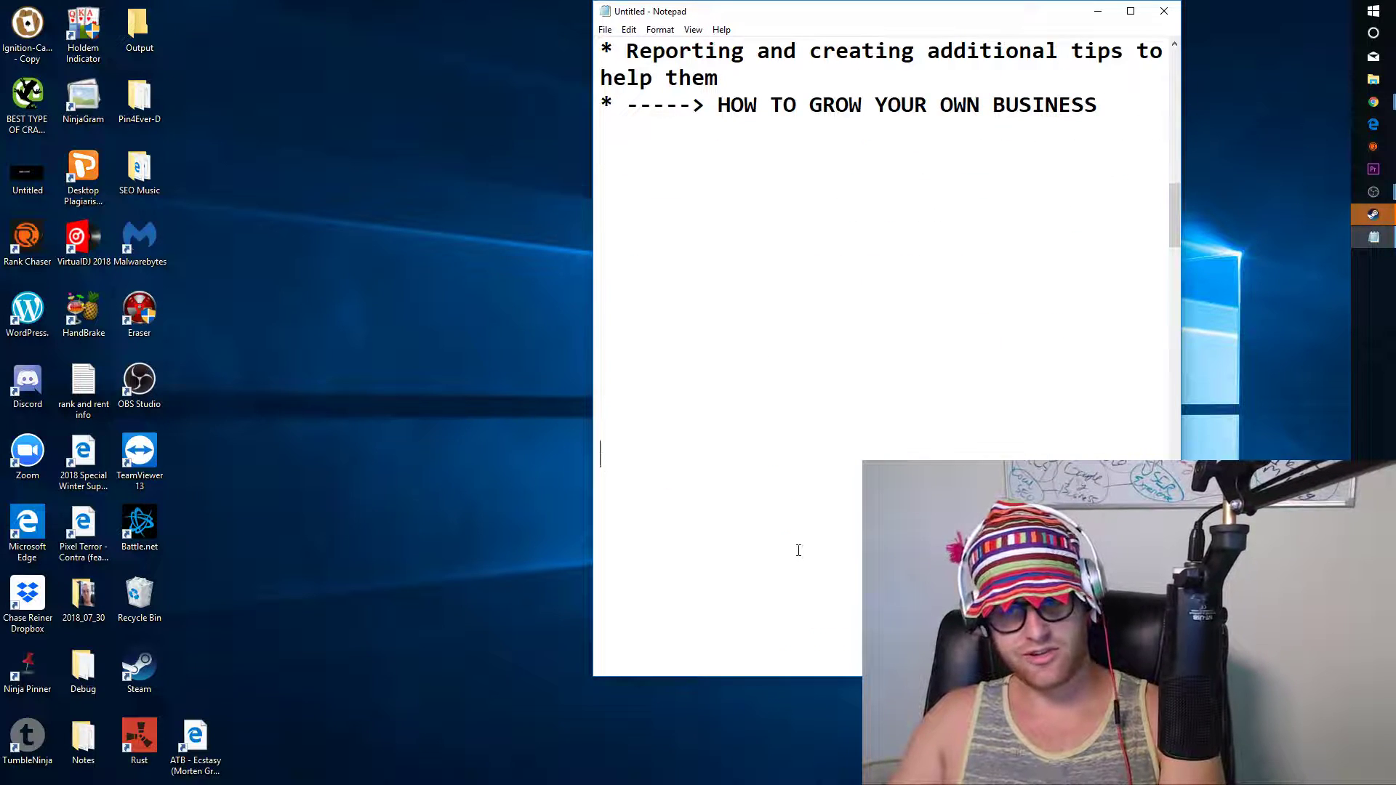
pyautogui.scroll(-5, 798, 550)
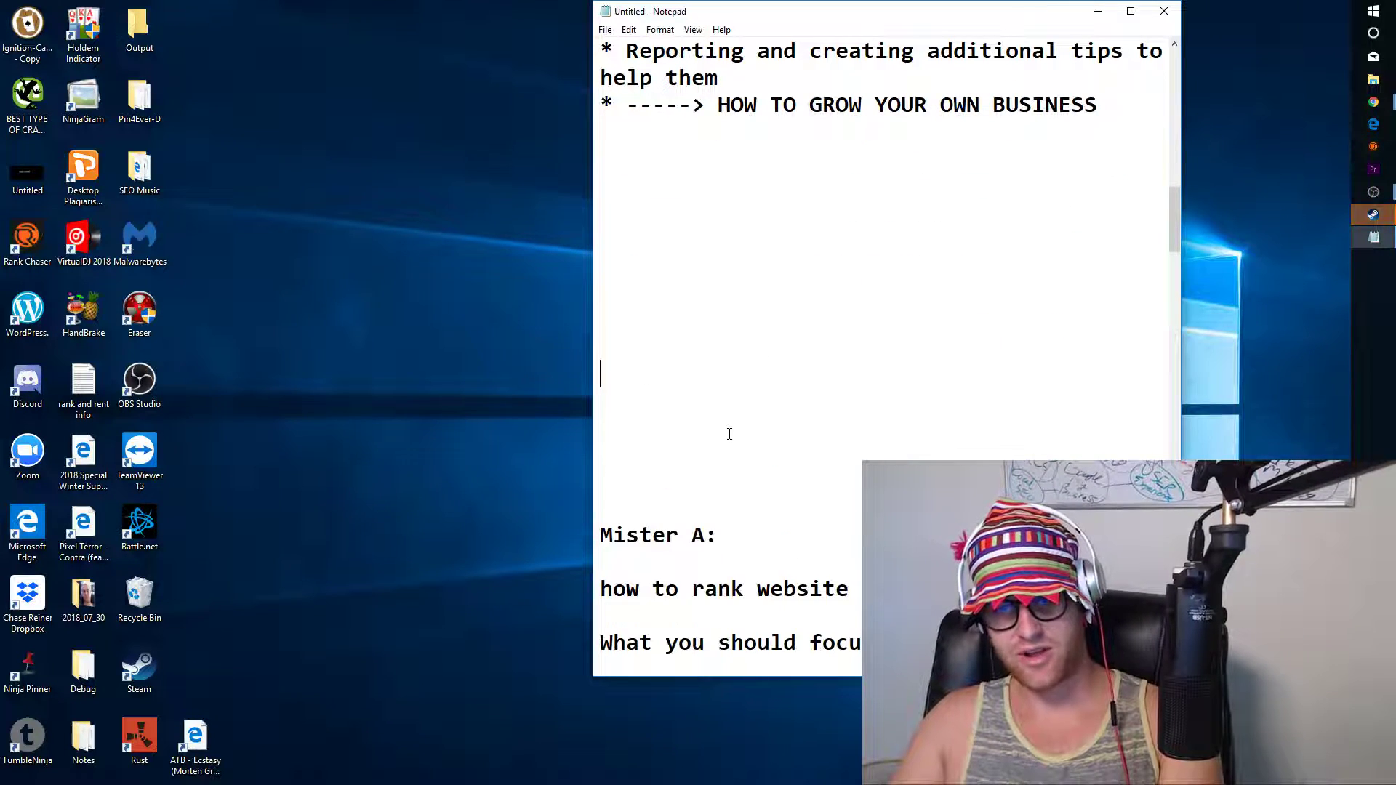
pyautogui.scroll(5, 729, 434)
pyautogui.scroll(-4, 766, 447)
pyautogui.scroll(1, 627, 514)
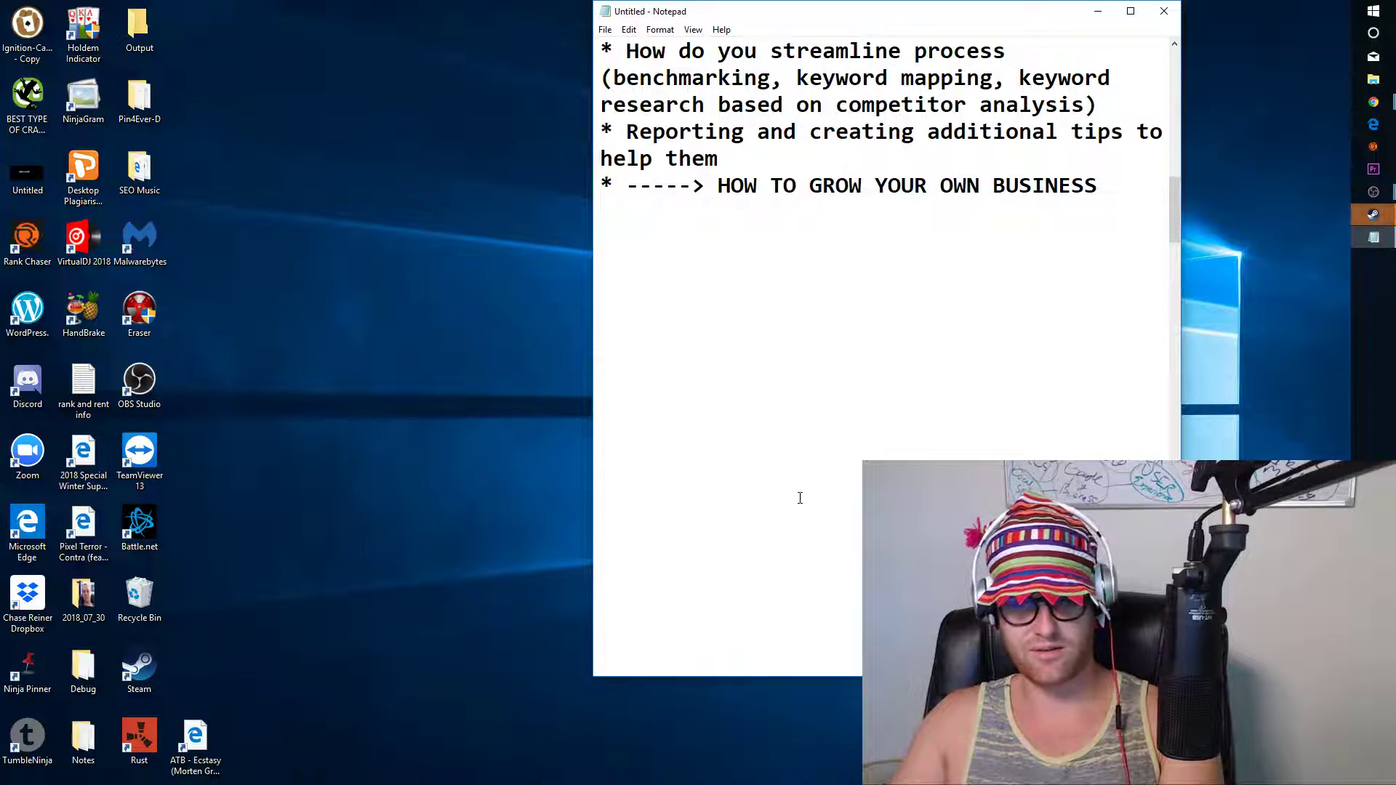
pyautogui.scroll(-3, 801, 492)
pyautogui.scroll(1, 811, 477)
pyautogui.scroll(-4, 784, 393)
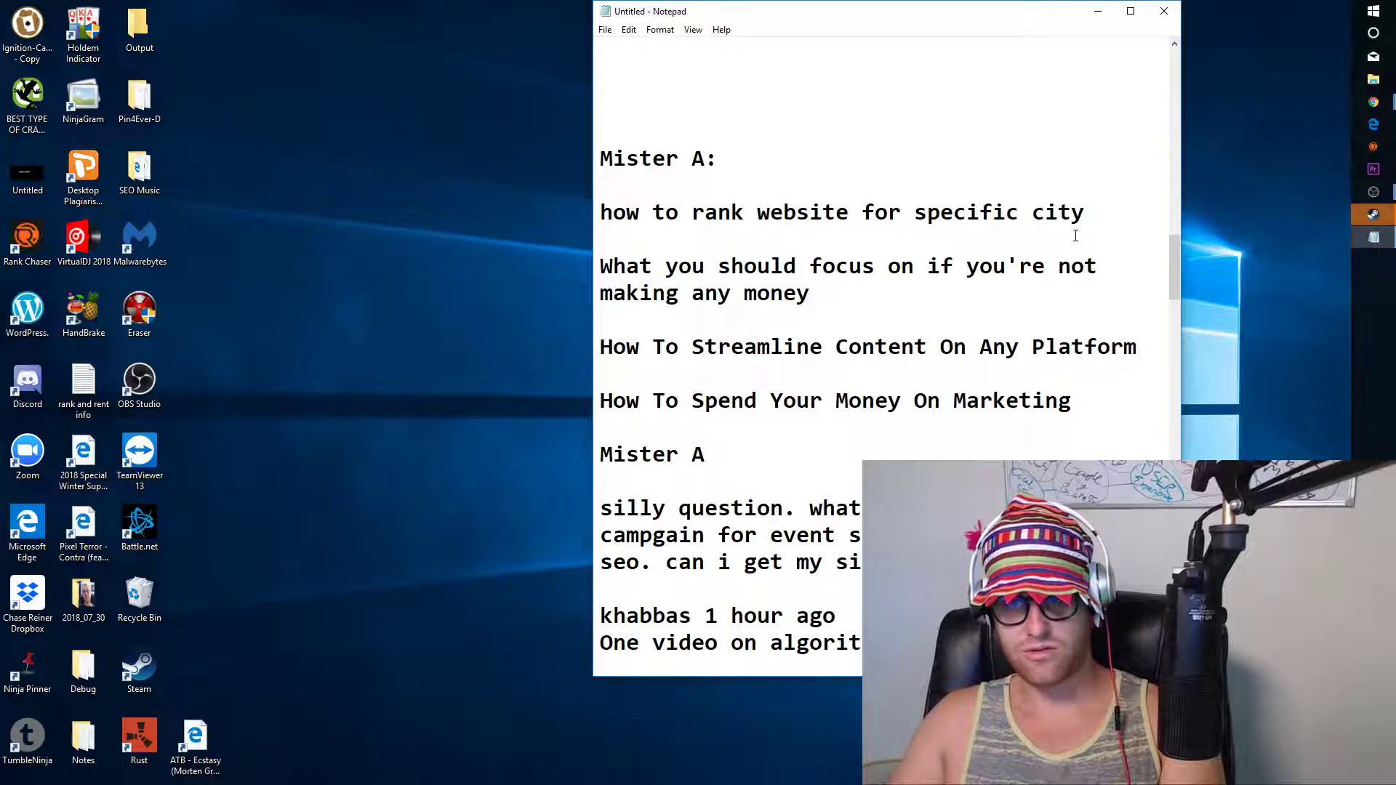
pyautogui.click(1096, 216)
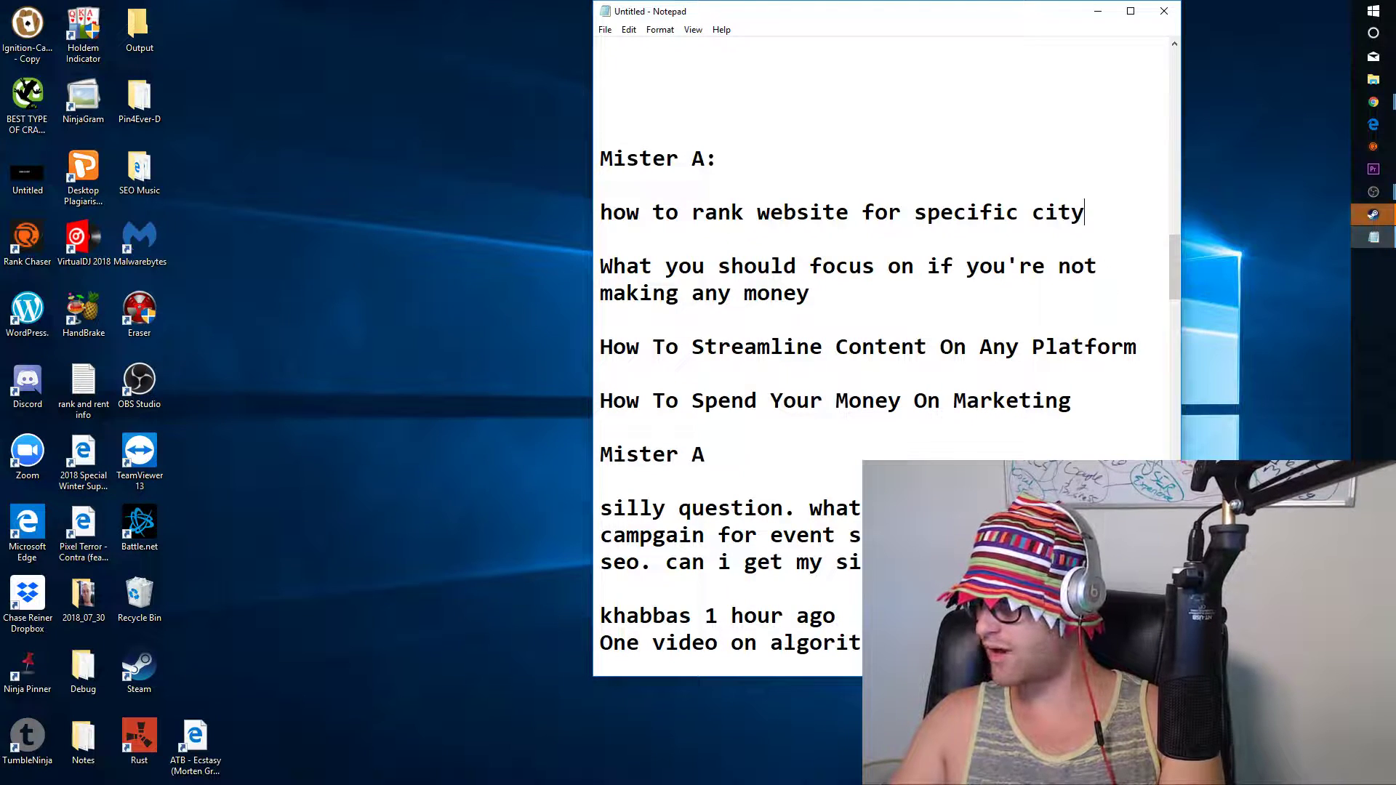